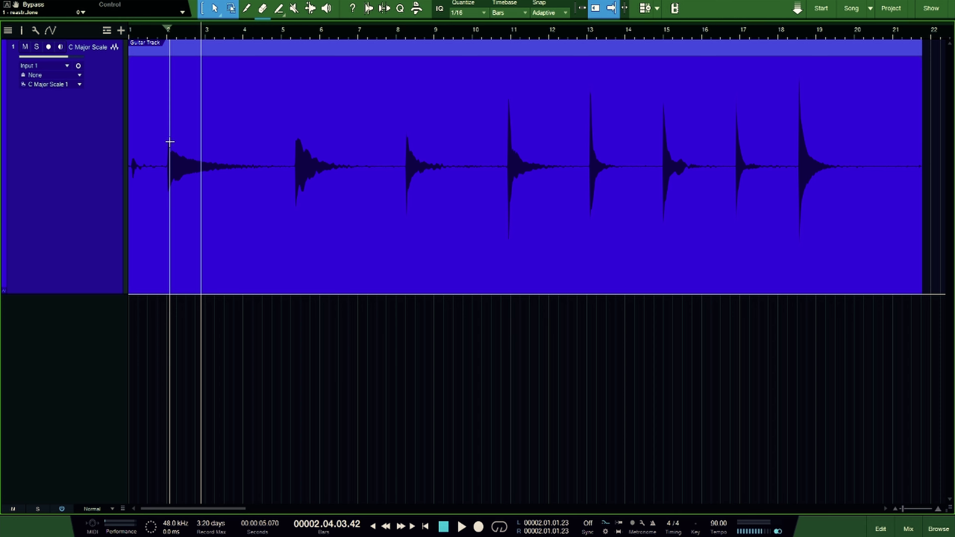
Play the guitar recording from bar 2, then from about bar 5, to hear the first two notes.
left_click(158, 31)
key("space")
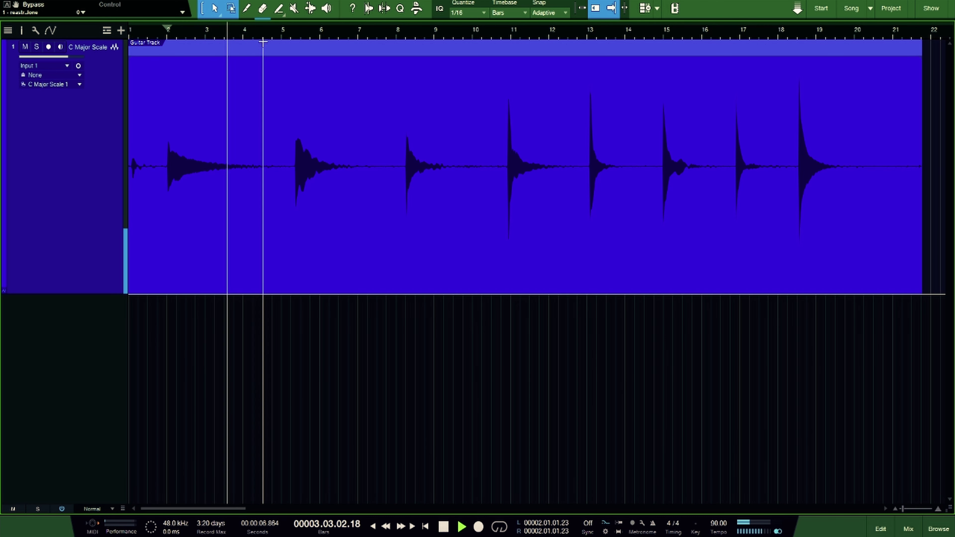
left_click(285, 31)
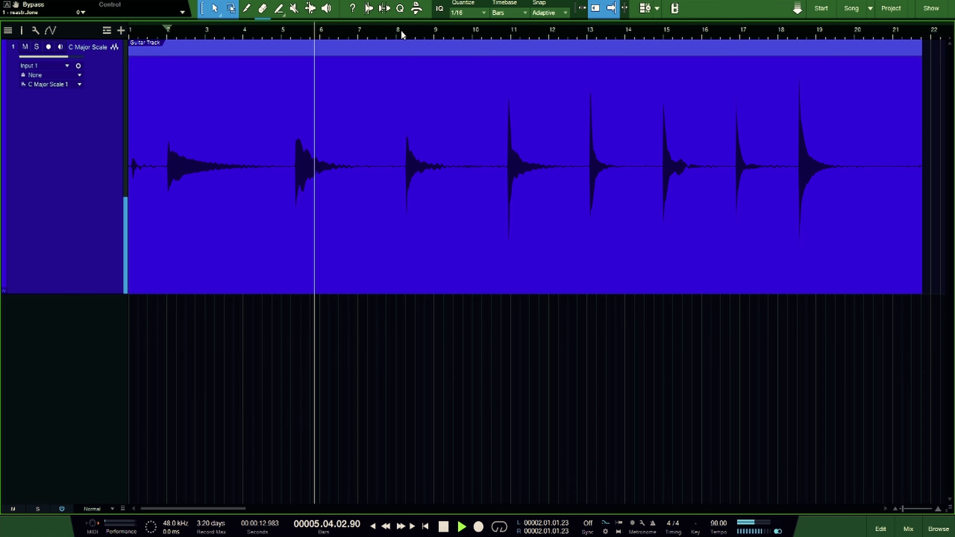
key("space")
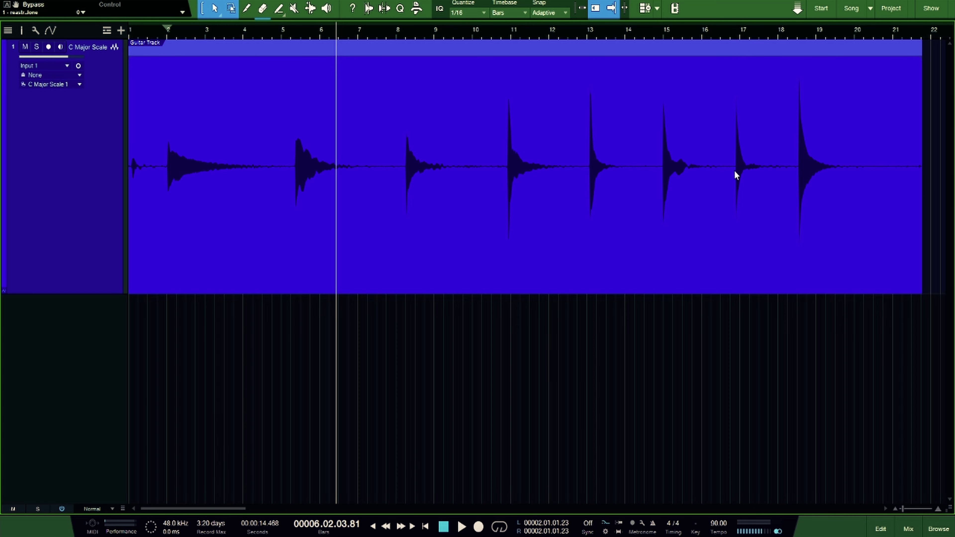
Examine the onset of the guitar note at bar 15 with the playhead placed just before it.
left_click_drag(657, 29, 644, 53)
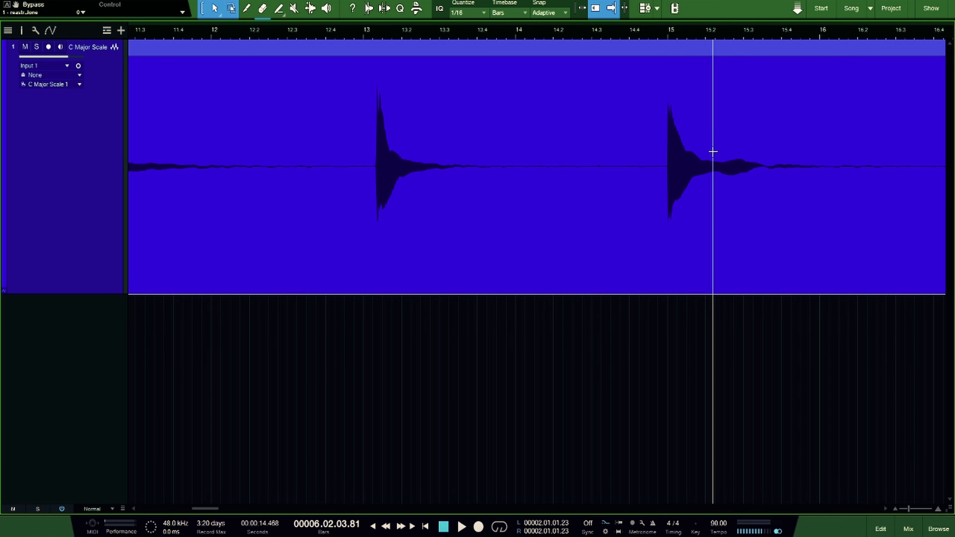
left_click(664, 32)
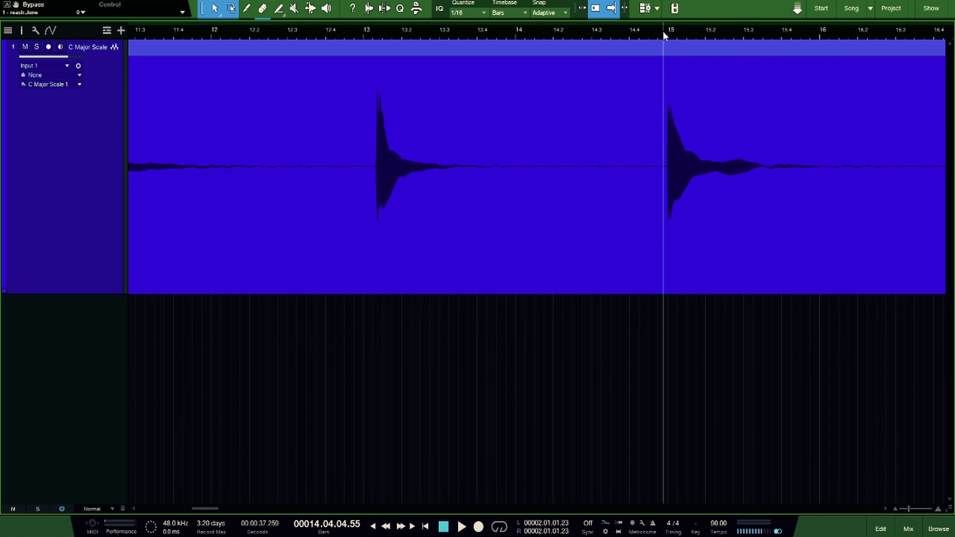
scroll(662, 31, "up", 5)
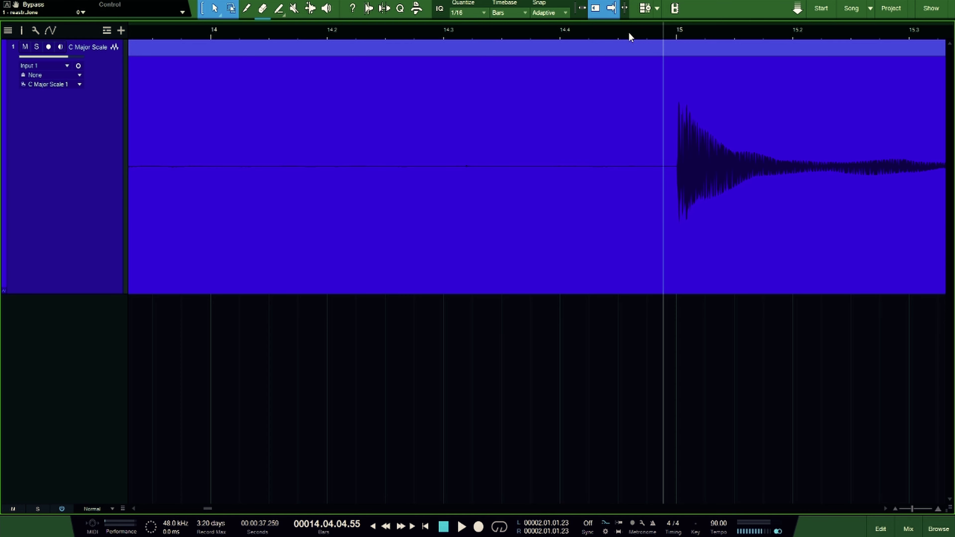
left_click_drag(348, 33, 462, 15)
left_click_drag(391, 31, 397, 2)
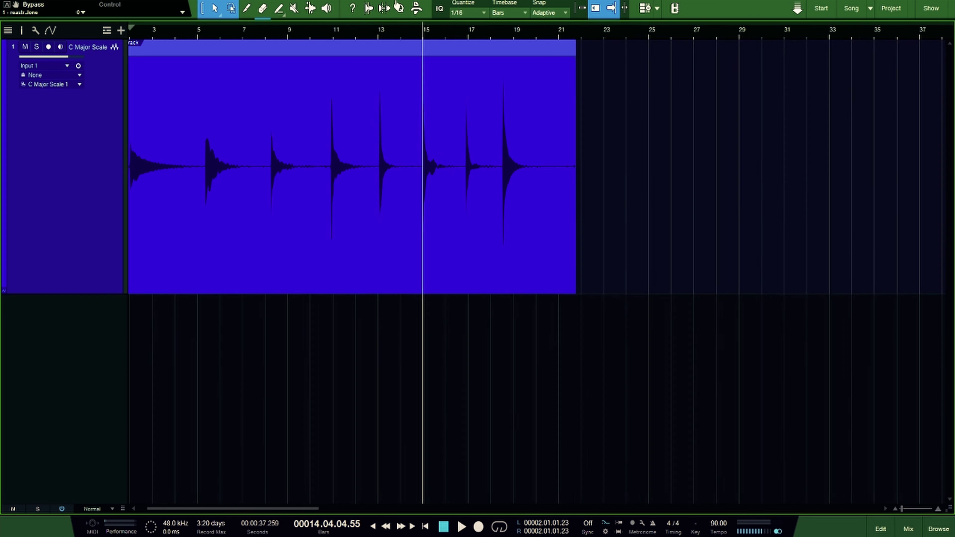
Try to split the guitar event just before the first note near bar 2 using the Split tool.
left_click_drag(242, 35, 377, 34)
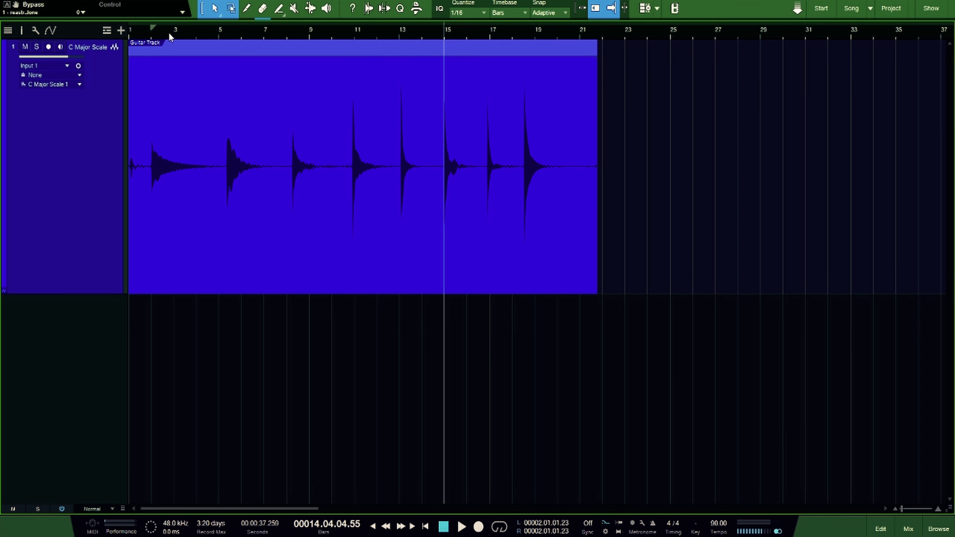
left_click_drag(141, 36, 147, 48)
key("e")
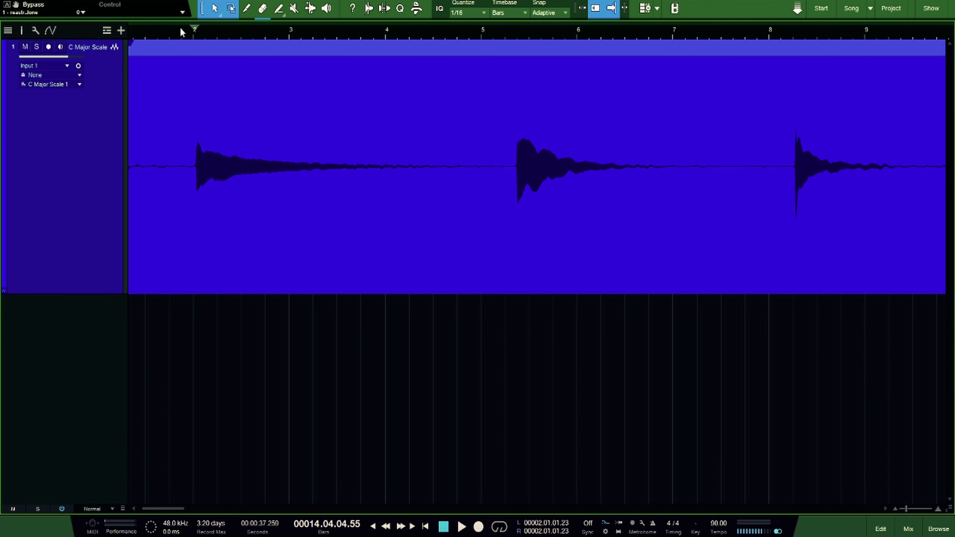
key("e")
key("e")
key("e")
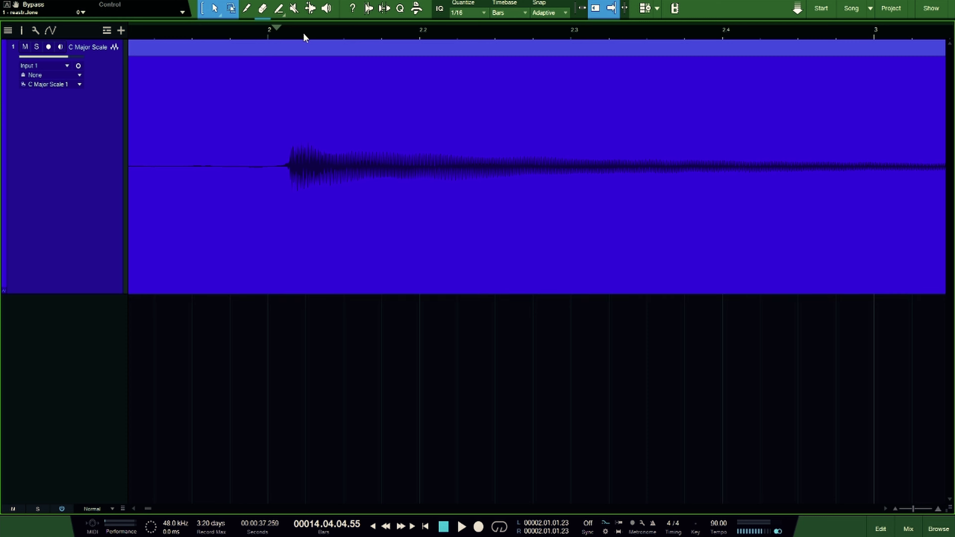
key("e")
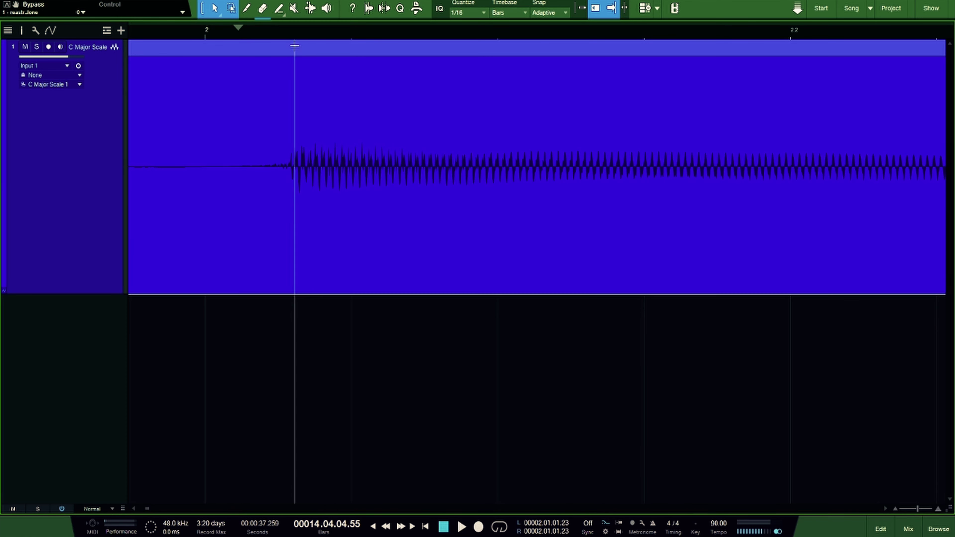
key("w")
key("w")
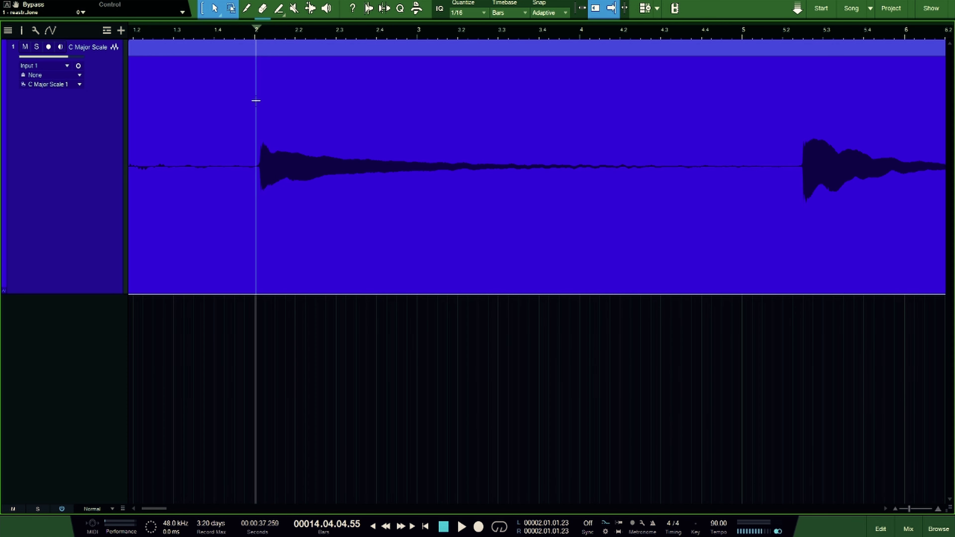
key("3")
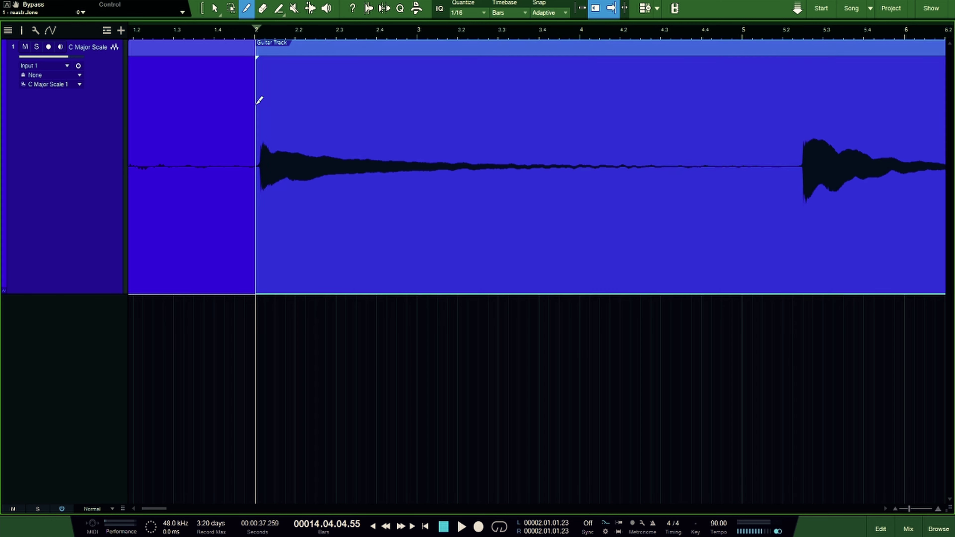
left_click(258, 99)
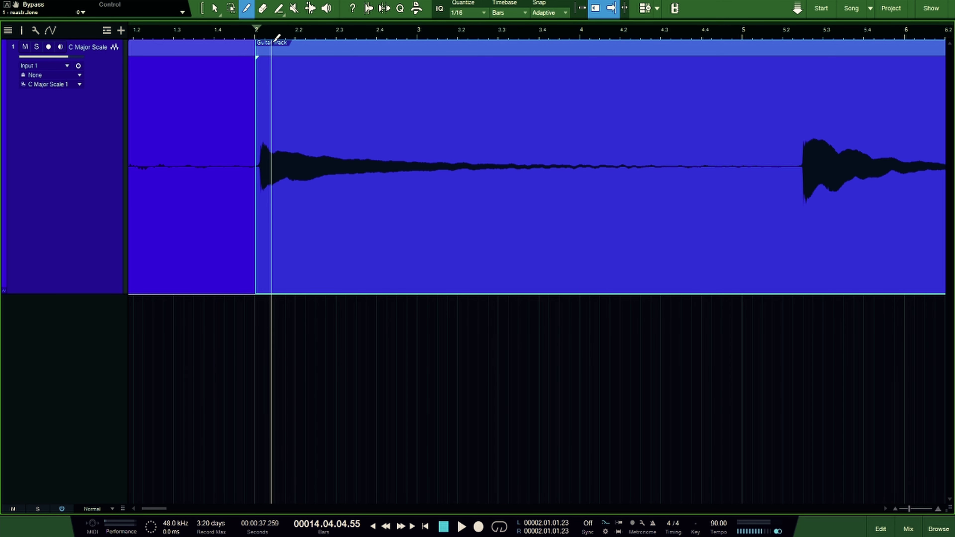
Undo the last split and split the guitar event closer to the first note's onset, just after bar 2.
left_click_drag(266, 32, 282, 67)
scroll(284, 71, "up", 2)
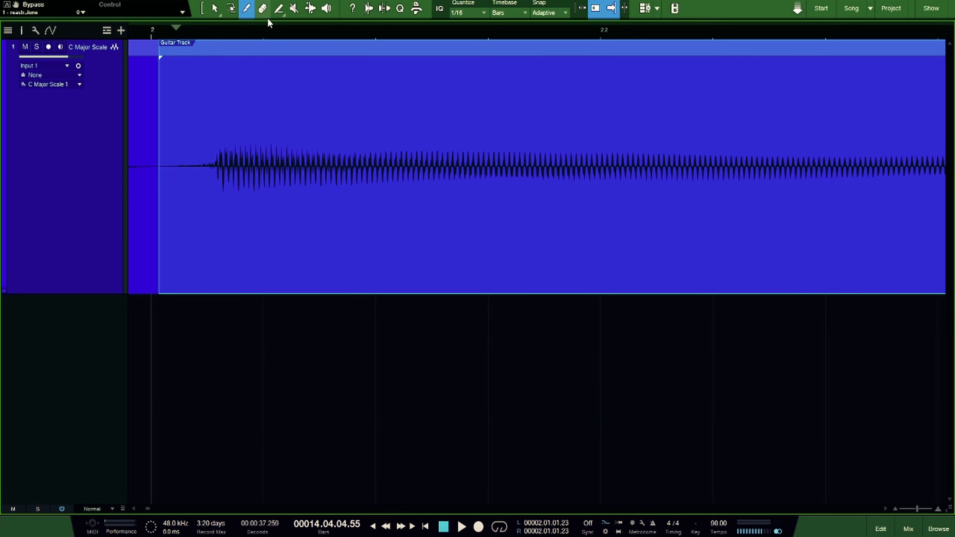
left_click_drag(256, 35, 330, 32)
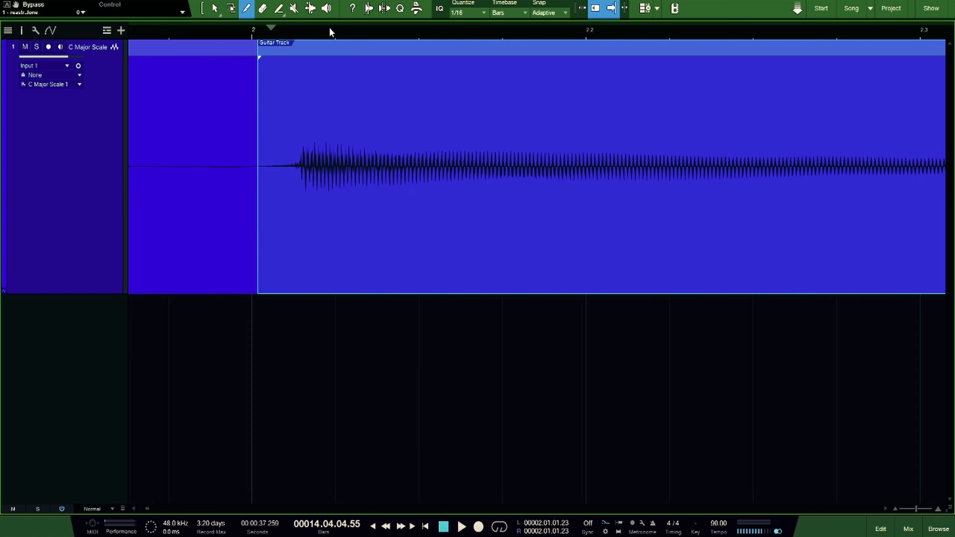
key("ctrl+z")
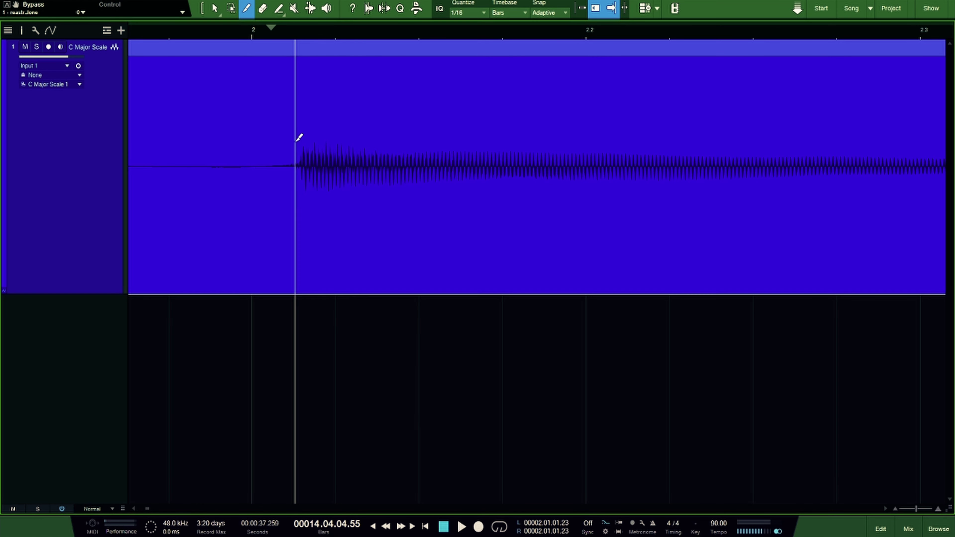
mouse_move(292, 33)
left_mouse_down()
mouse_move(296, 15)
mouse_move(297, 47)
left_mouse_up()
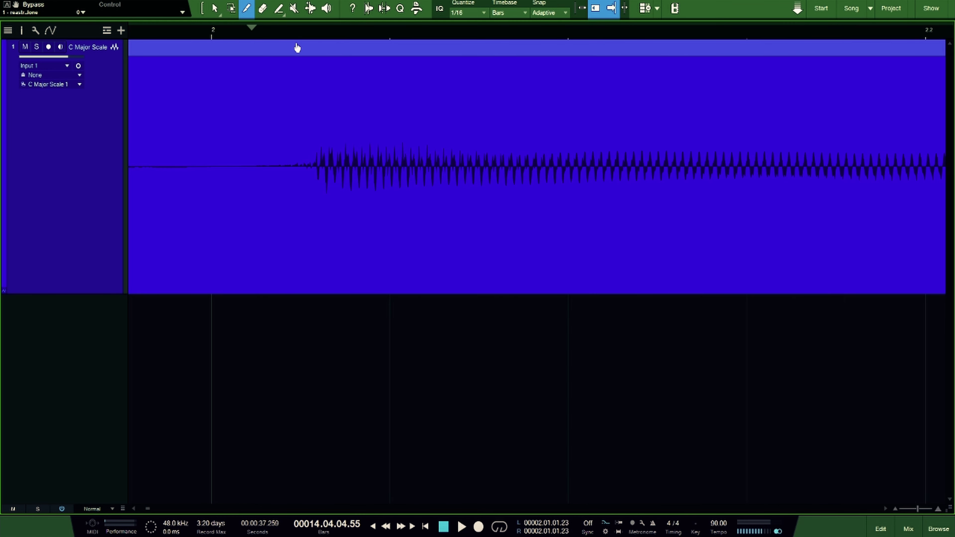
left_click(277, 166)
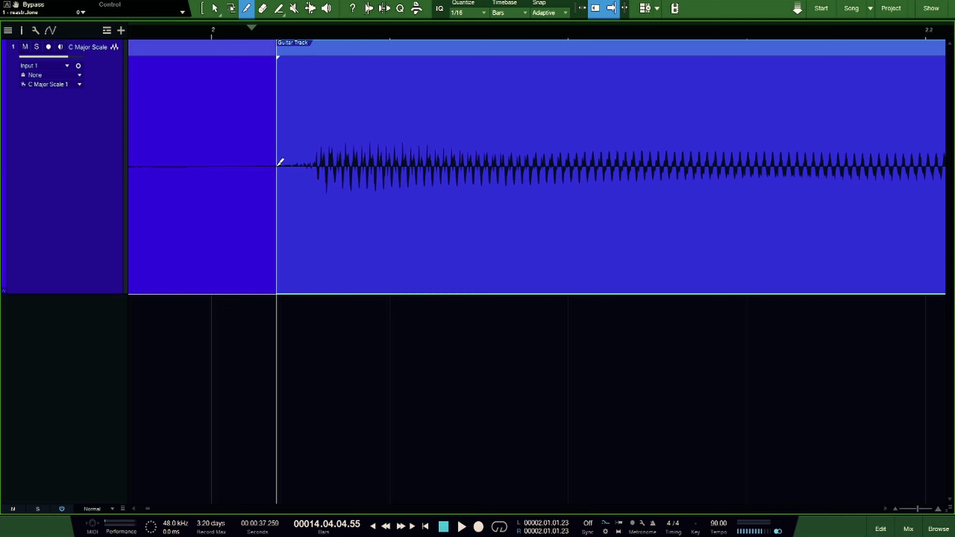
Play the first note from its new cut and split the event where playback stops, at 2.03.01.99.
left_click_drag(342, 31, 327, 9)
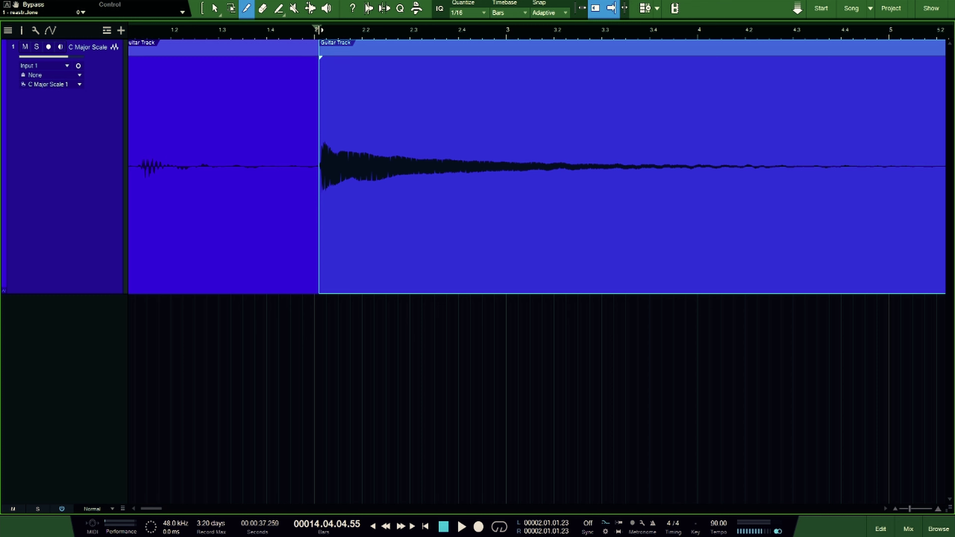
left_click(319, 31)
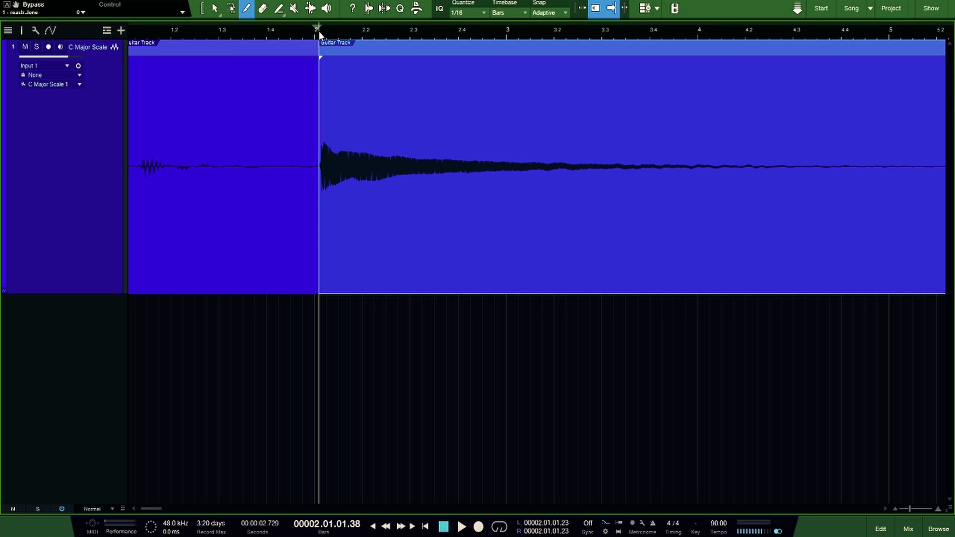
key("space")
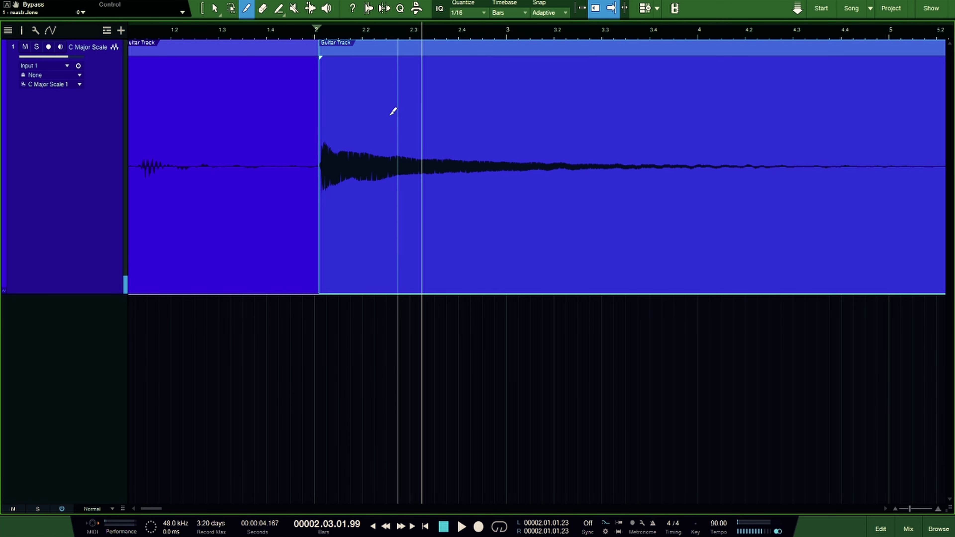
left_click(424, 143)
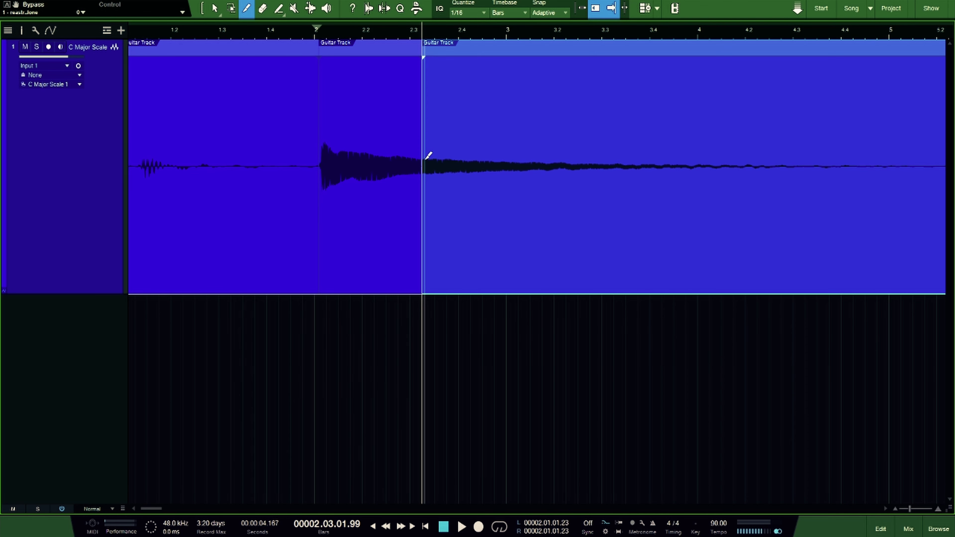
Split the guitar event right before the second note's onset, between 5.2 and 5.3.
left_click_drag(539, 29, 519, 23)
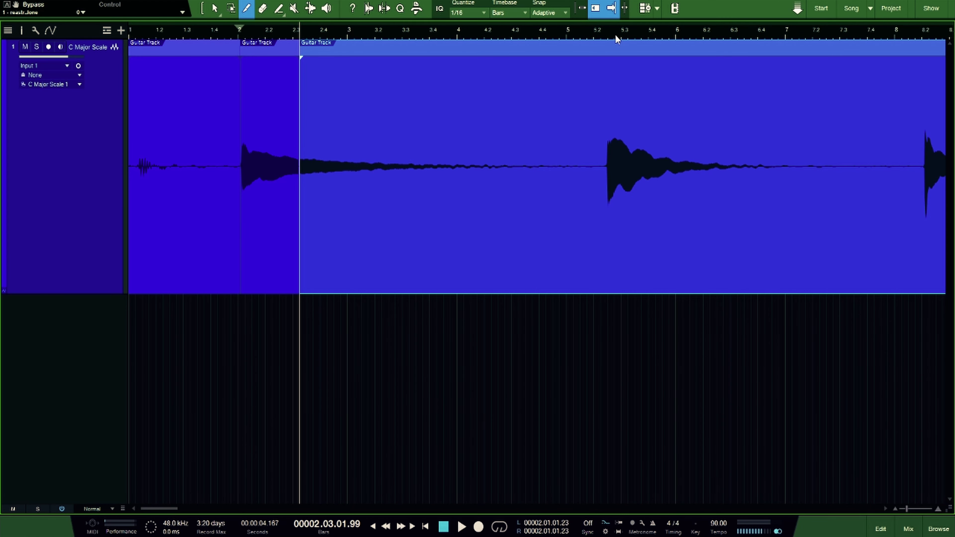
left_click_drag(615, 37, 595, 74)
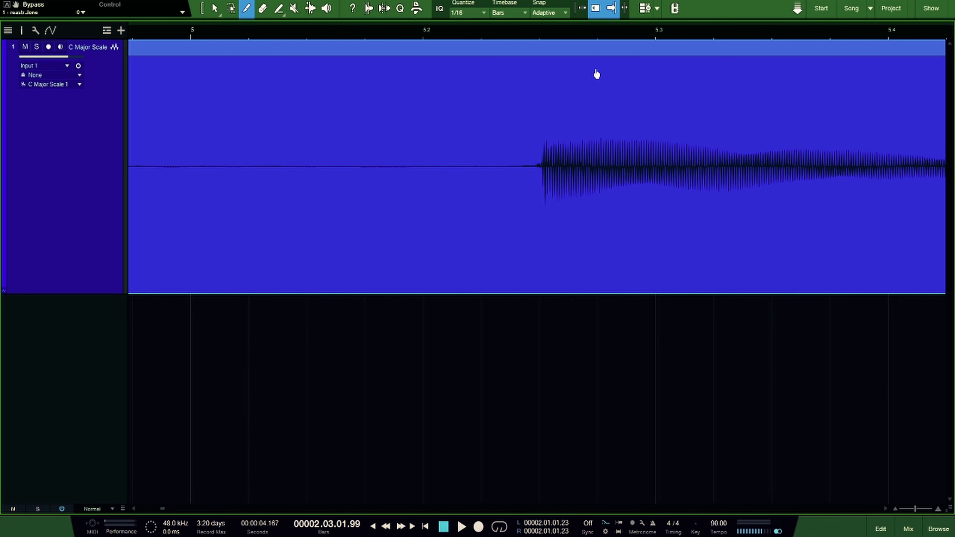
left_click(534, 147)
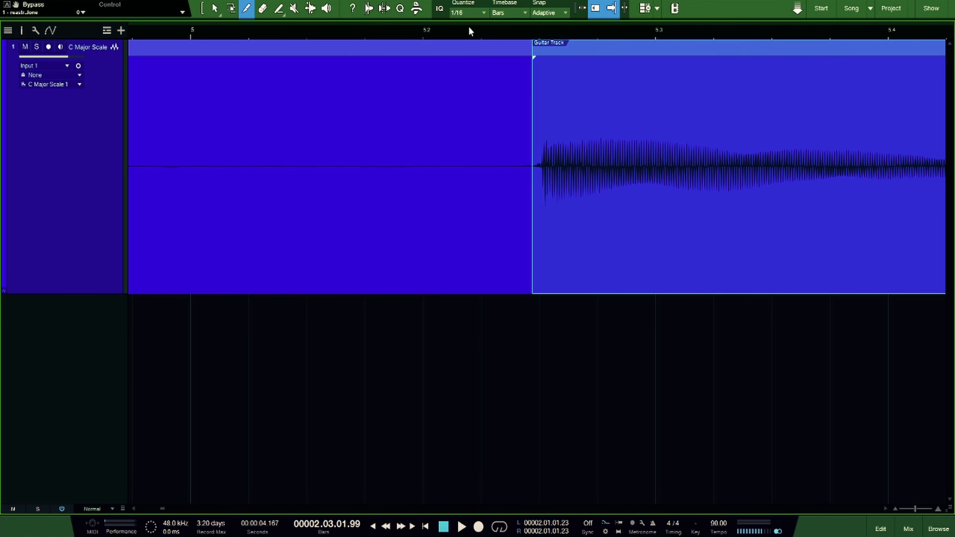
Ripple-delete the leftover decay segment between the first note's end cut and the second note, closing the gap.
left_click_drag(463, 32, 542, 19)
left_click_drag(430, 35, 477, 18)
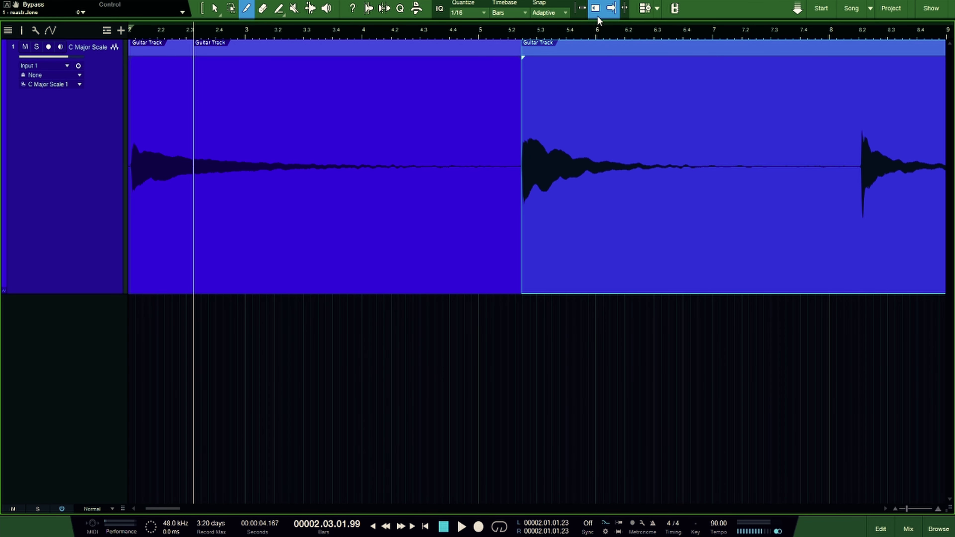
left_click(597, 9)
left_click_drag(323, 34, 322, 19)
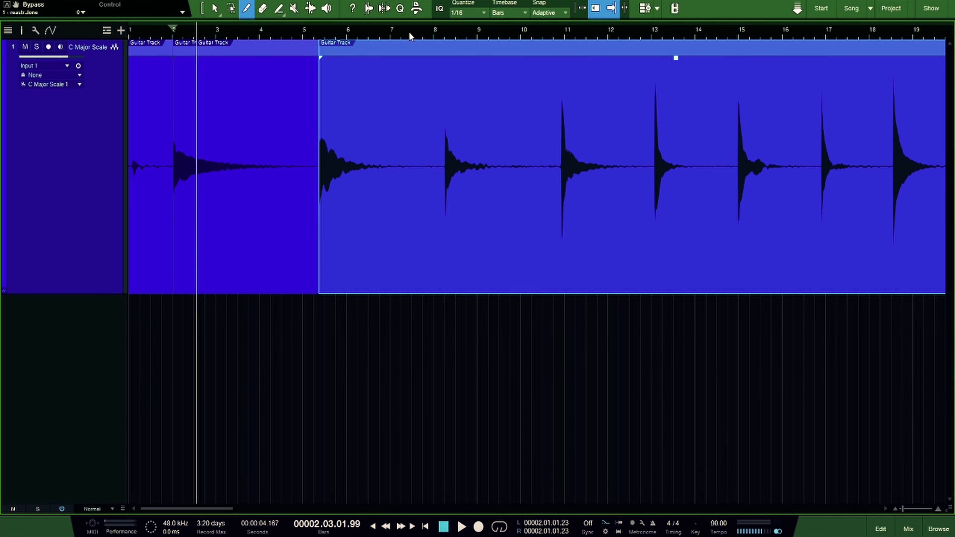
left_click_drag(409, 31, 389, 4)
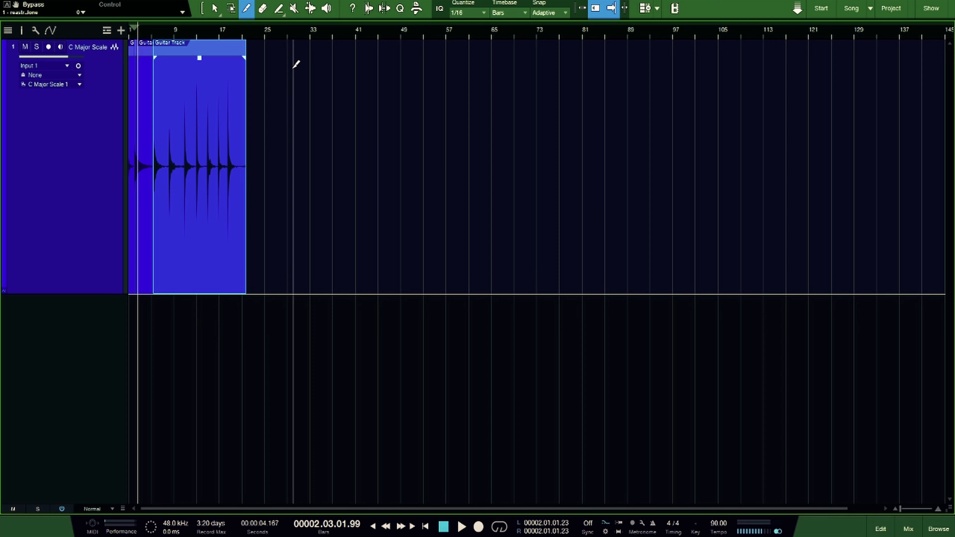
mouse_move(272, 36)
left_mouse_down()
mouse_move(413, 51)
mouse_move(275, 35)
left_mouse_up()
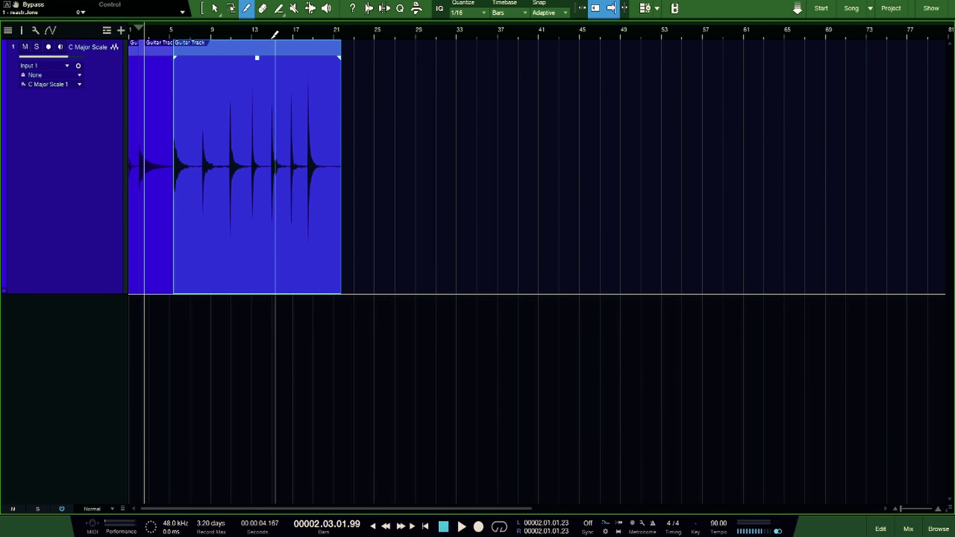
left_click_drag(160, 30, 319, 47)
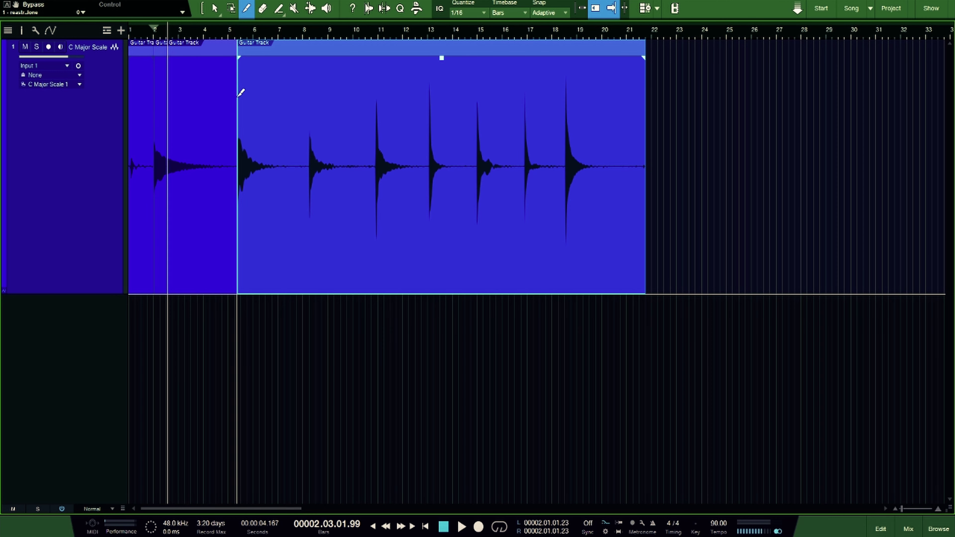
key("1")
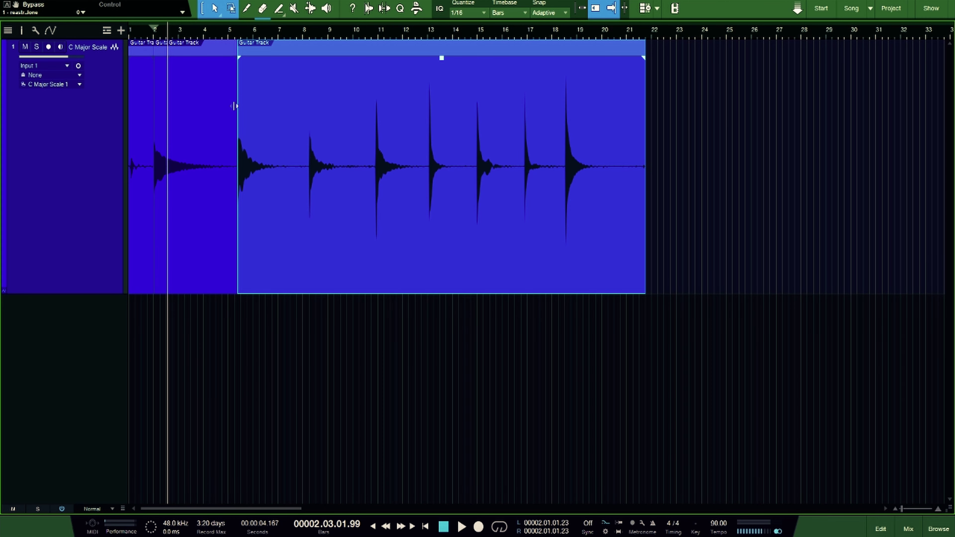
left_click(212, 215)
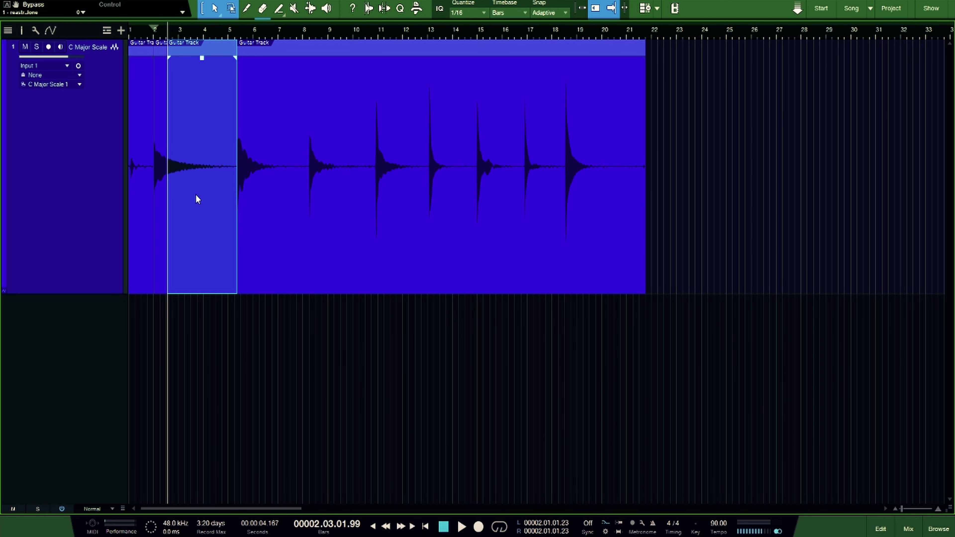
key("Delete")
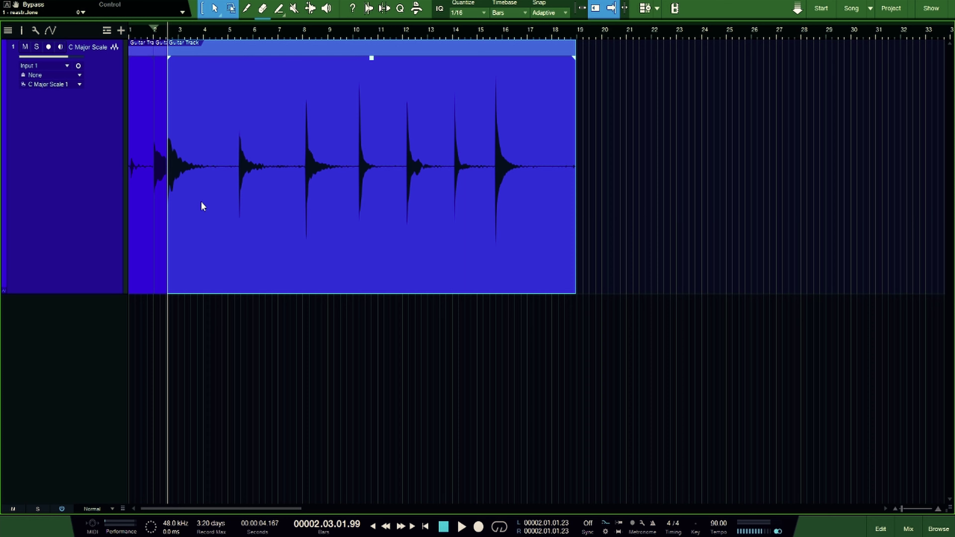
left_click_drag(165, 30, 245, 70)
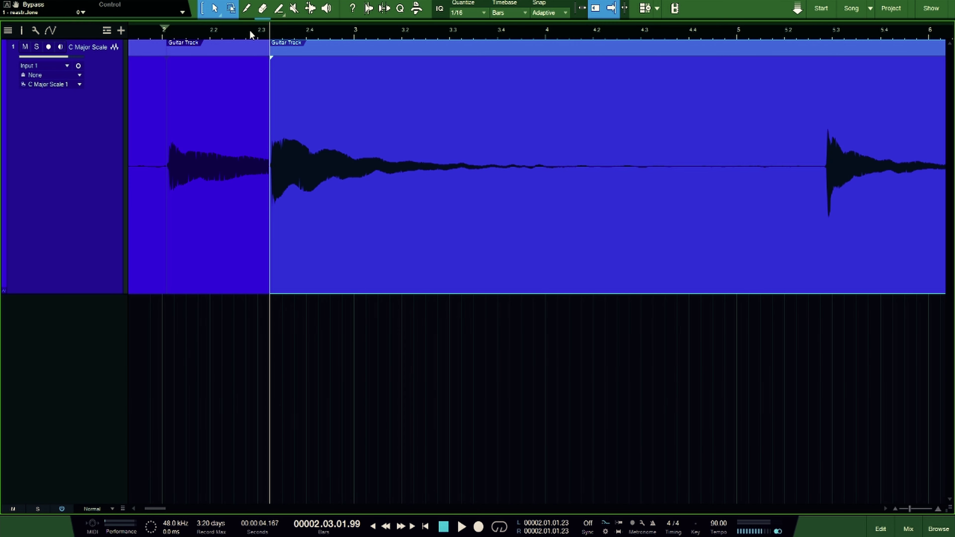
Examine the joint between the first and second notes up close and play across it.
left_click_drag(249, 30, 279, 57)
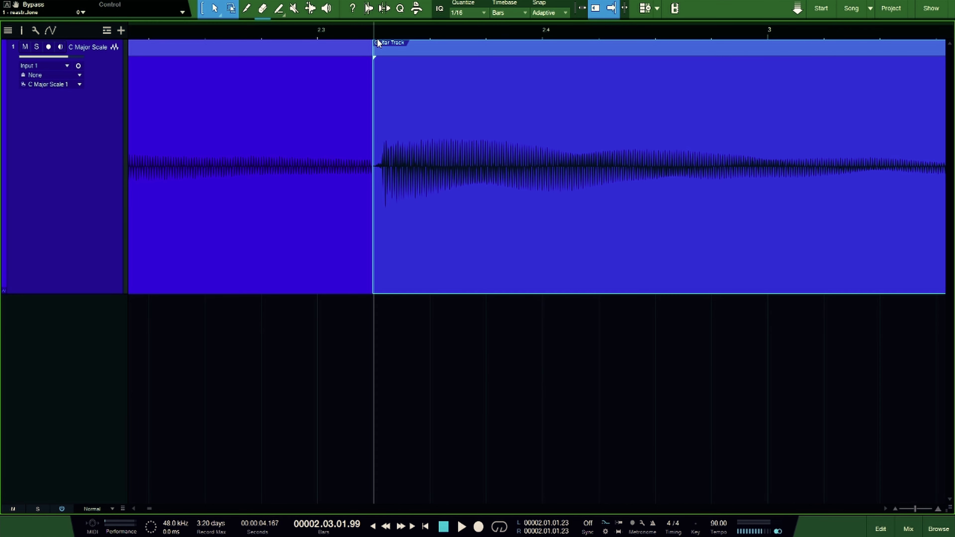
scroll(378, 31, "up", 2)
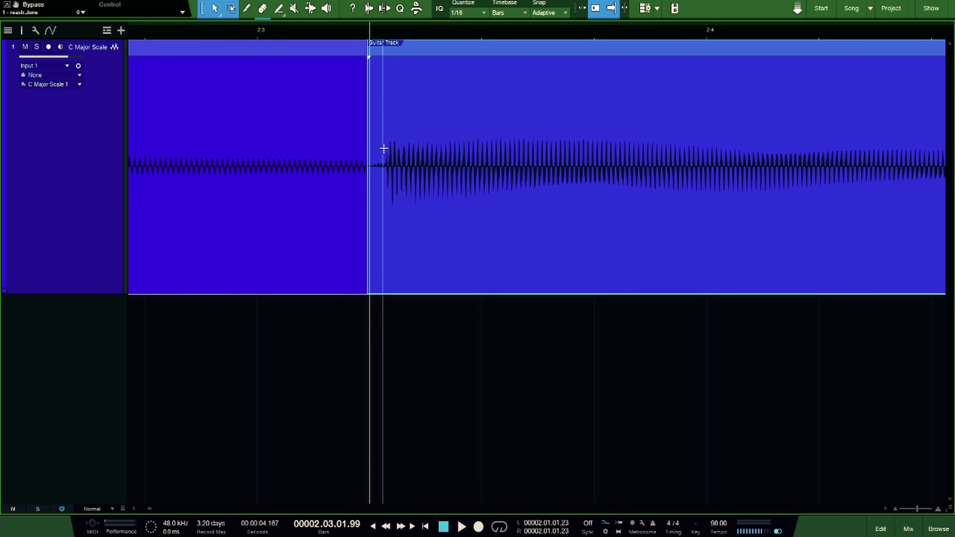
scroll(383, 30, "down", 3)
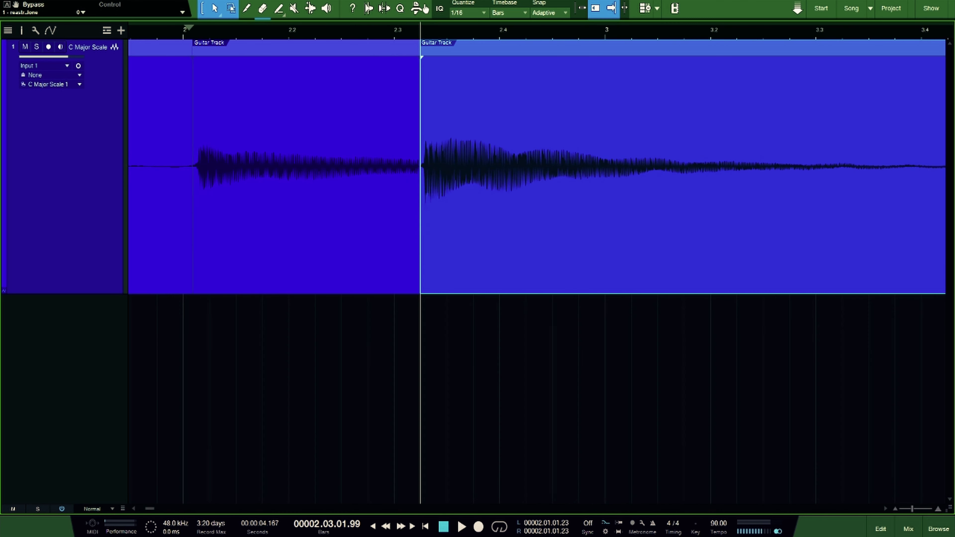
left_click(375, 36)
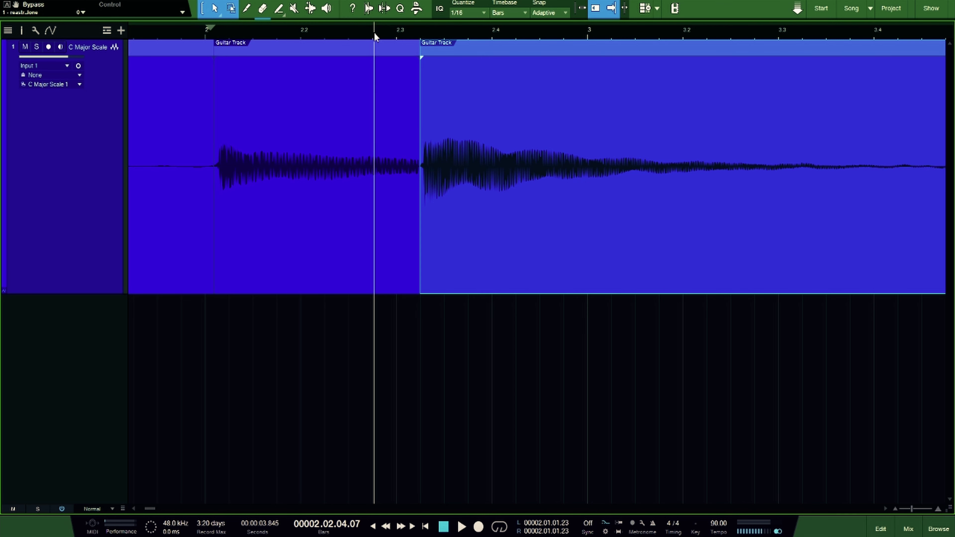
key("space")
left_click(273, 28)
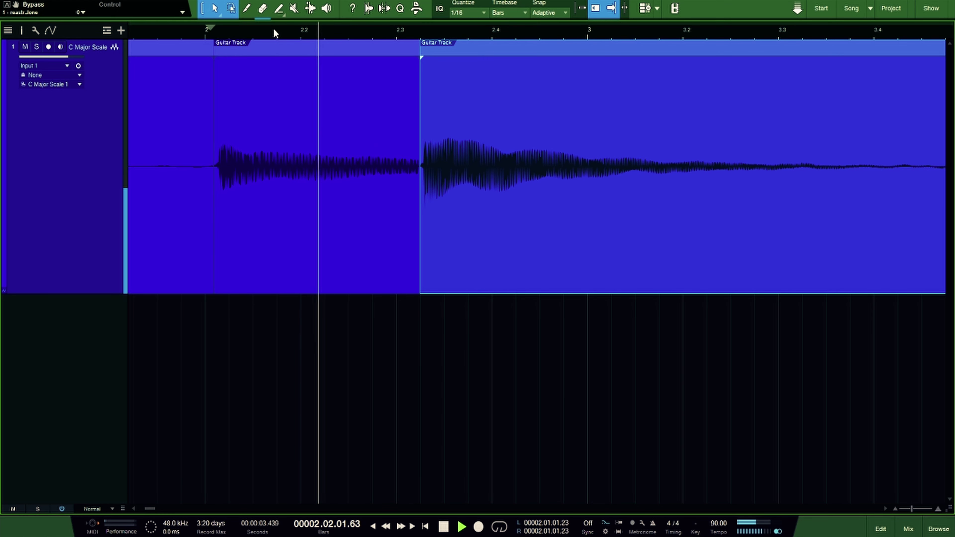
key("space")
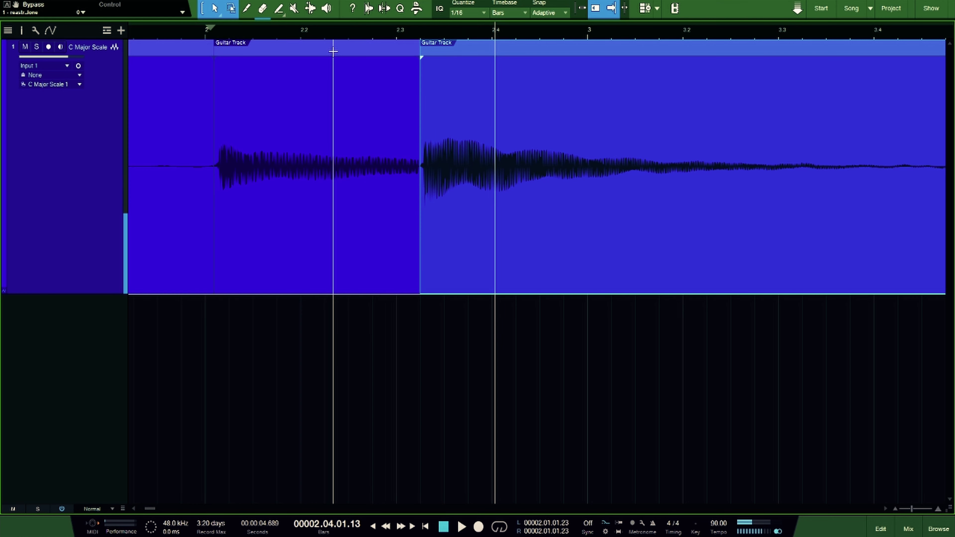
Undo the ripple delete and the second note's split, and split the guitar event closer to that note's onset, between 5.2 and 5.3.
key("ctrl+z")
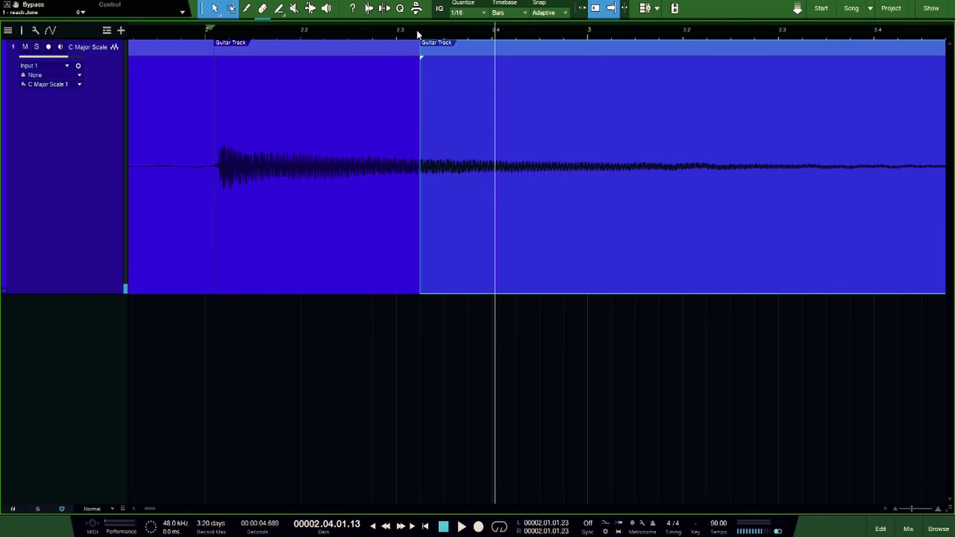
left_click_drag(470, 31, 455, 11)
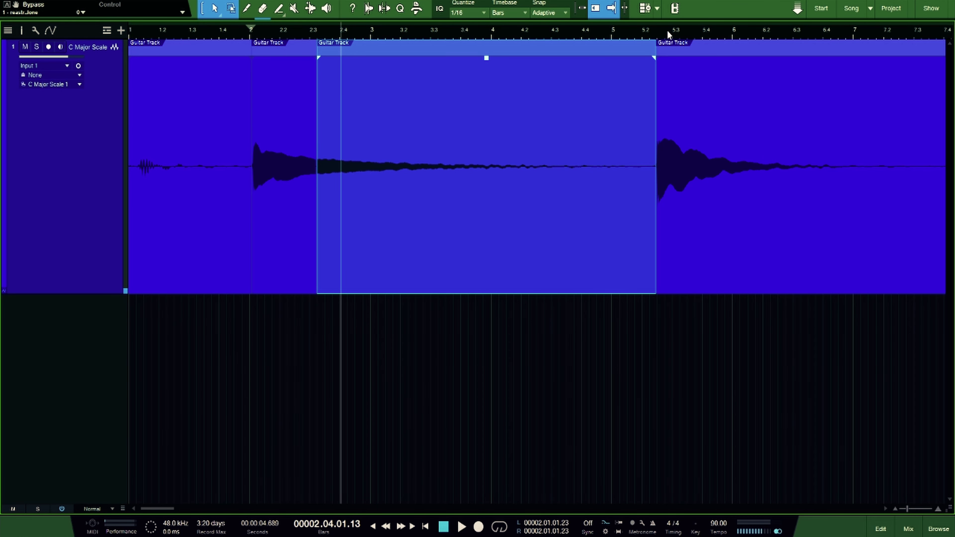
left_click_drag(668, 31, 590, 137)
key("ctrl+z")
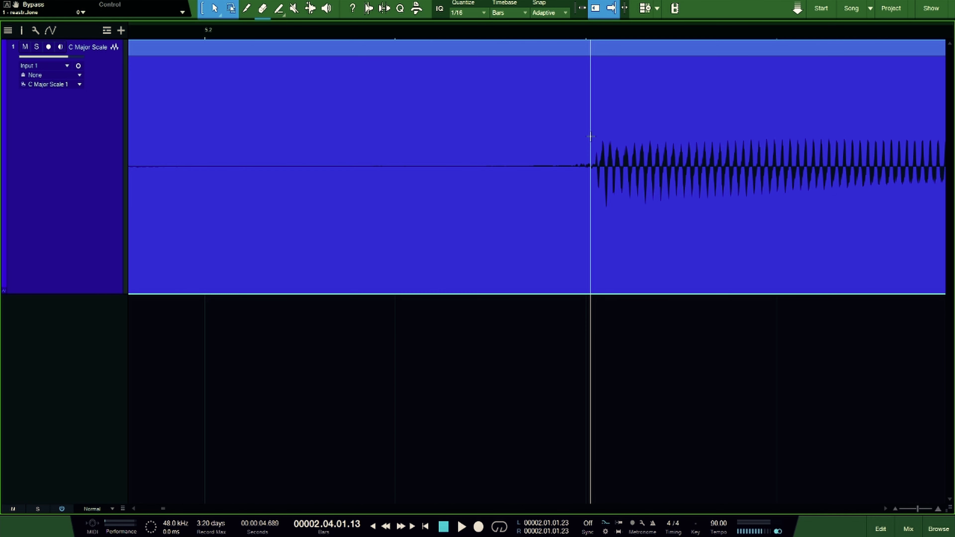
key("3")
left_click(593, 137)
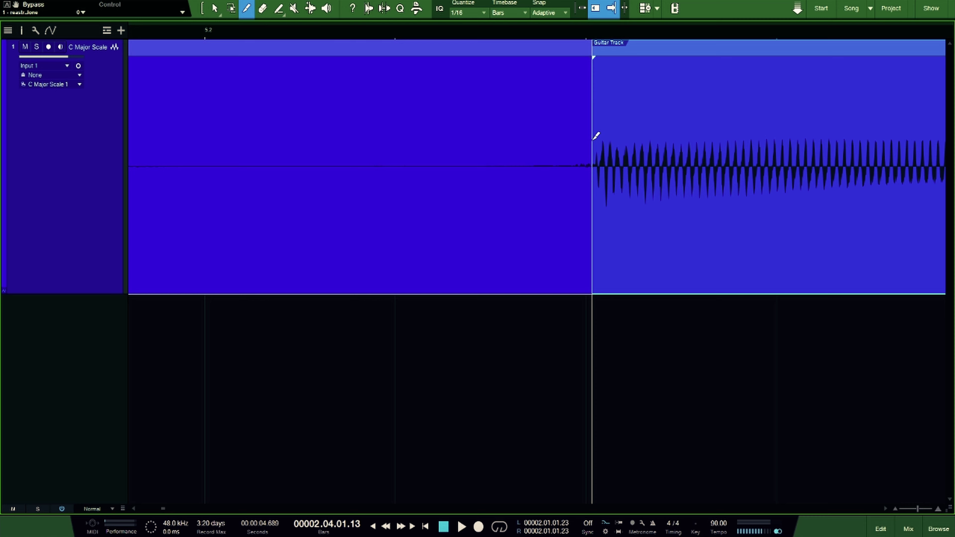
Ripple-delete the decay segment between the first note's end cut and the second note's new cut.
left_click_drag(507, 31, 568, 2)
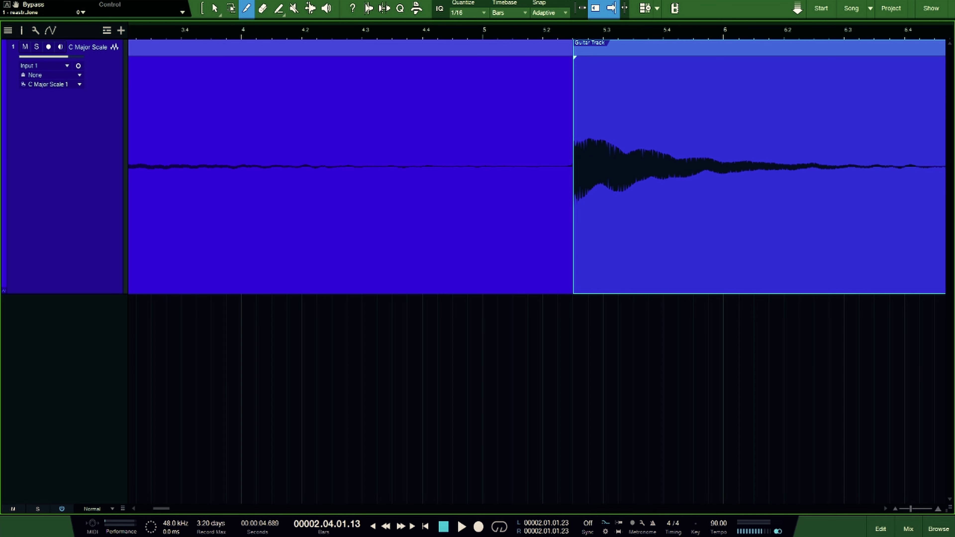
key("1")
left_click_drag(462, 27, 526, 5)
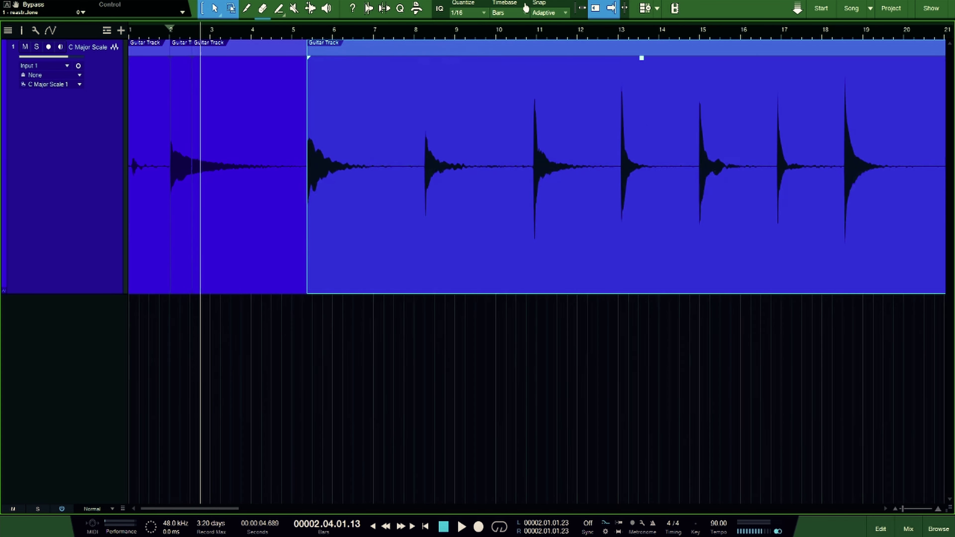
left_click(280, 234)
key("Delete")
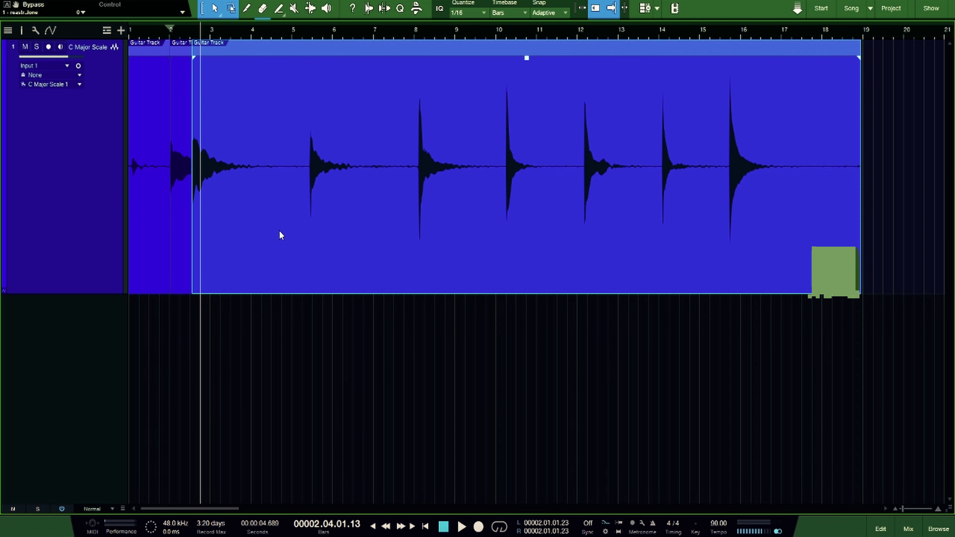
Crossfade the first and second note events at their joint and check the fade up close.
left_click_drag(187, 31, 262, 68)
left_click(271, 228, "shift")
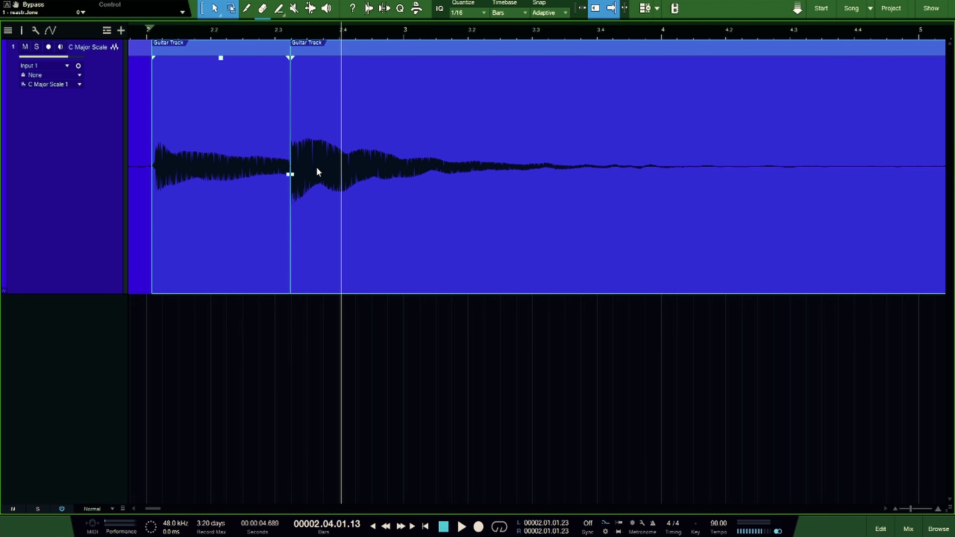
left_click_drag(285, 30, 296, 92)
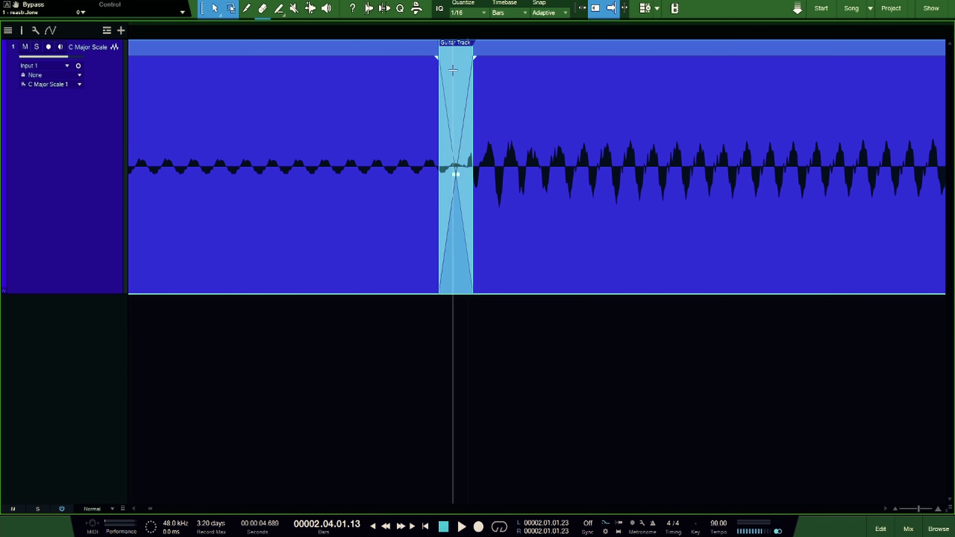
left_click_drag(408, 38, 398, 8)
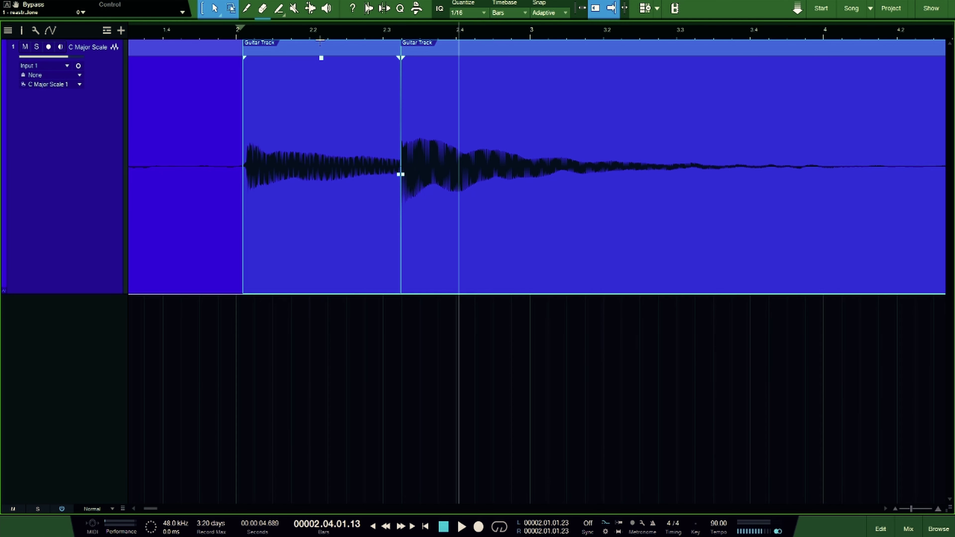
Play the first two notes twice from bar 2 to hear the crossfaded transition.
left_click(244, 30)
key("space")
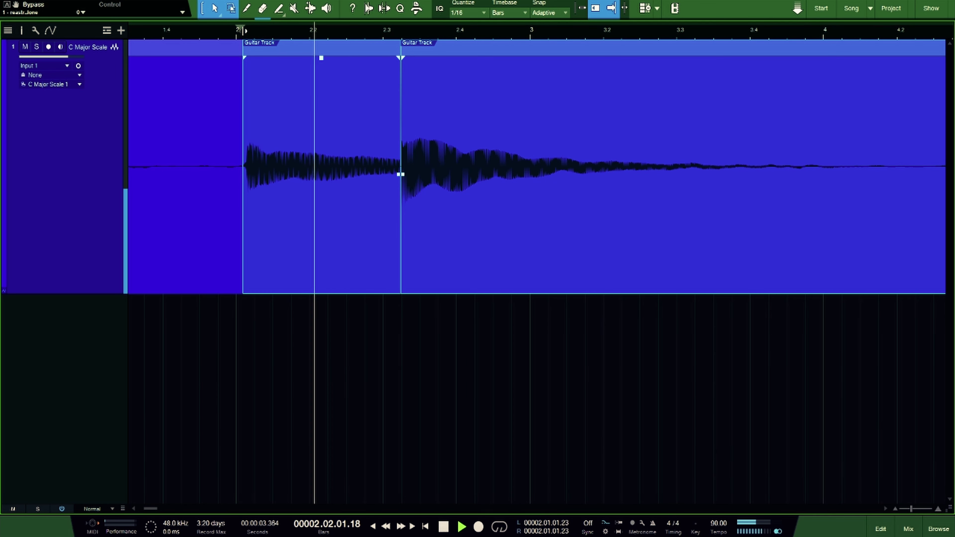
key("space")
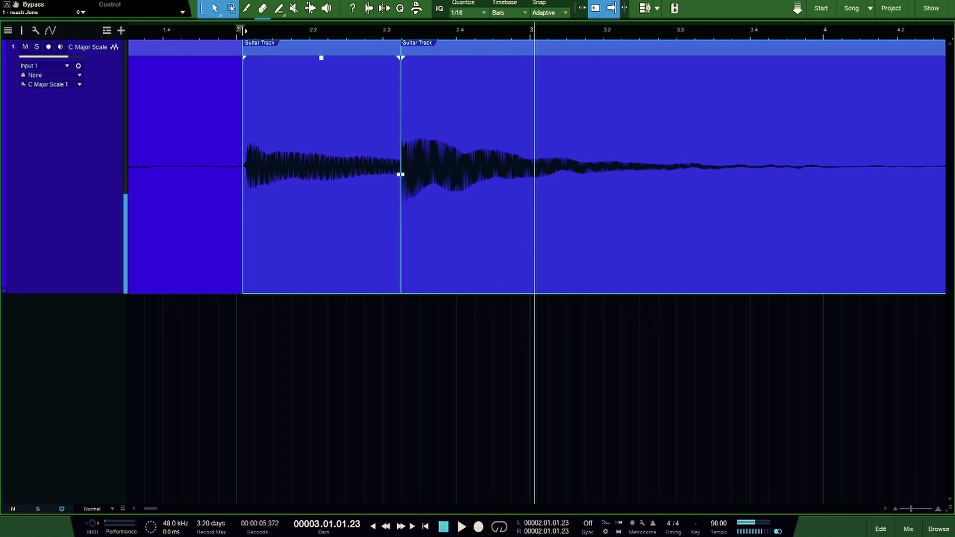
left_click(241, 33)
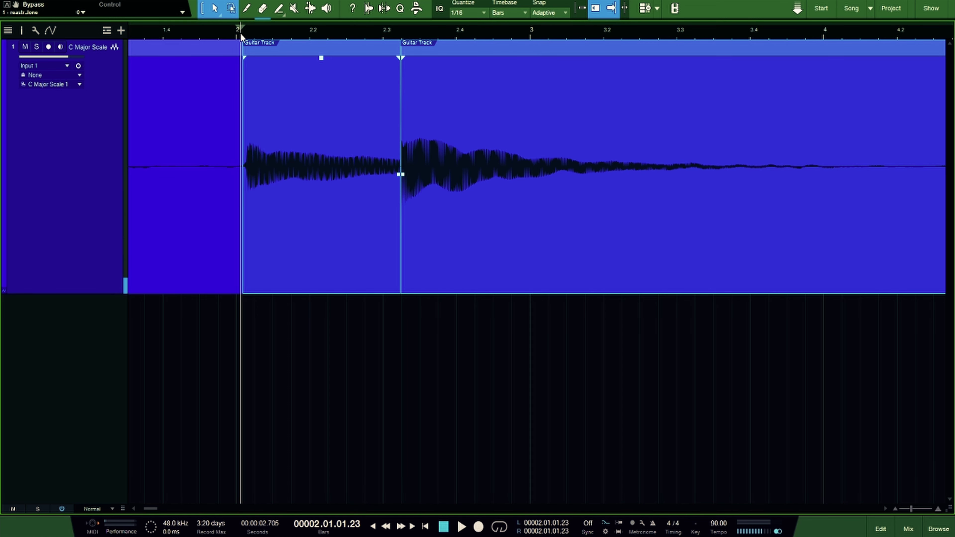
key("space")
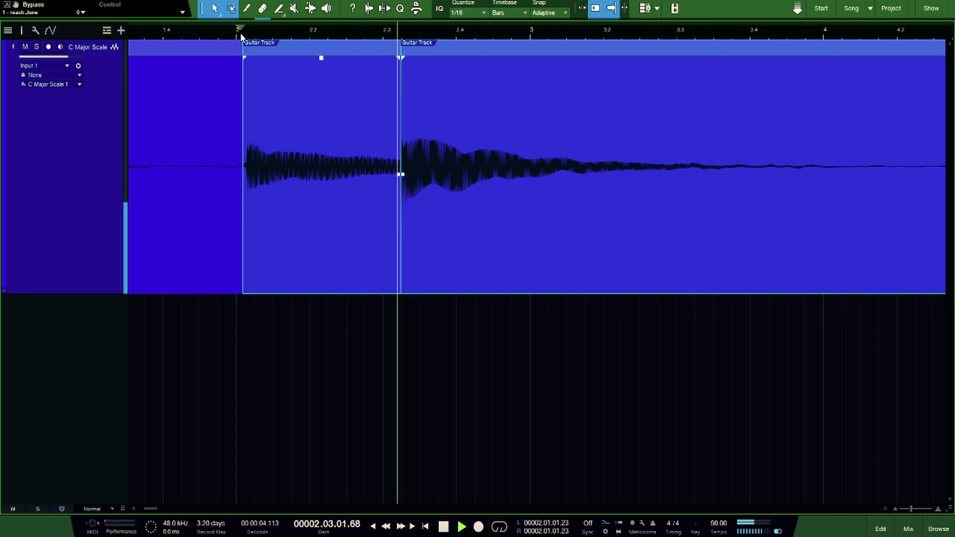
key("space")
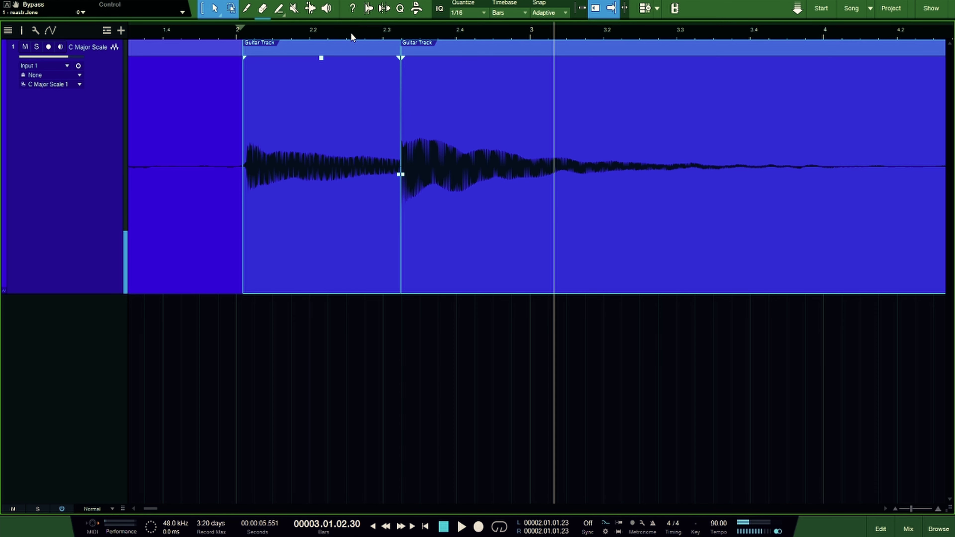
Split the guitar event right before the third note's onset, between 5.2 and 5.3.
left_click_drag(352, 33, 340, 14)
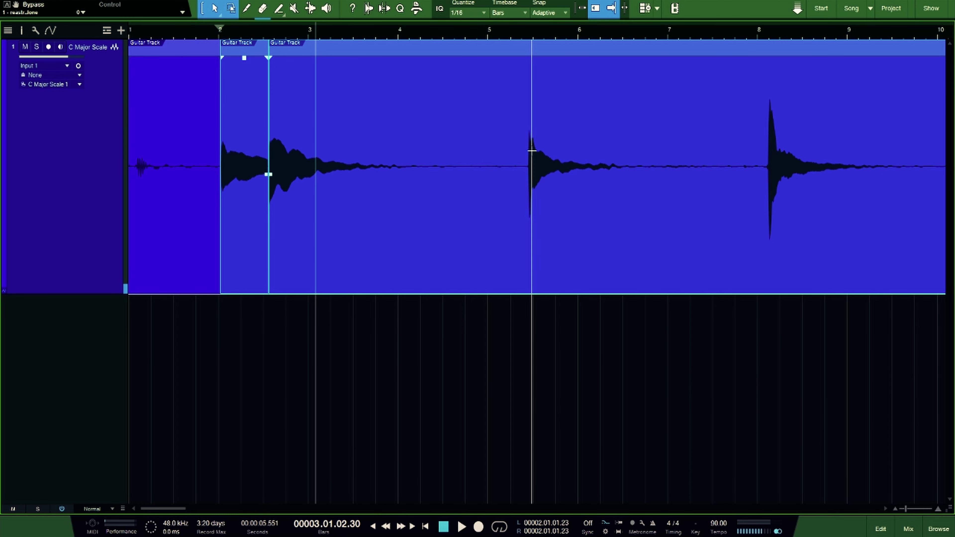
key("3")
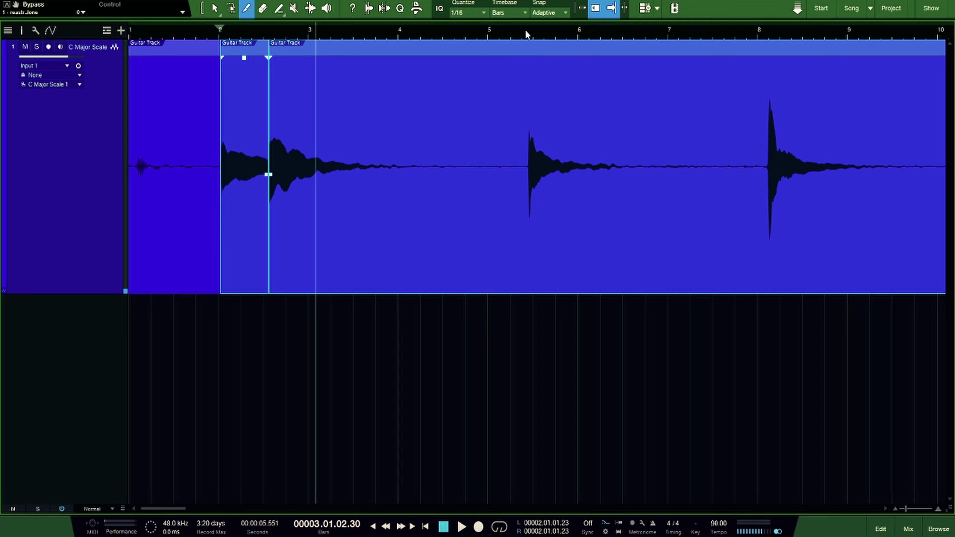
left_click_drag(527, 29, 525, 86)
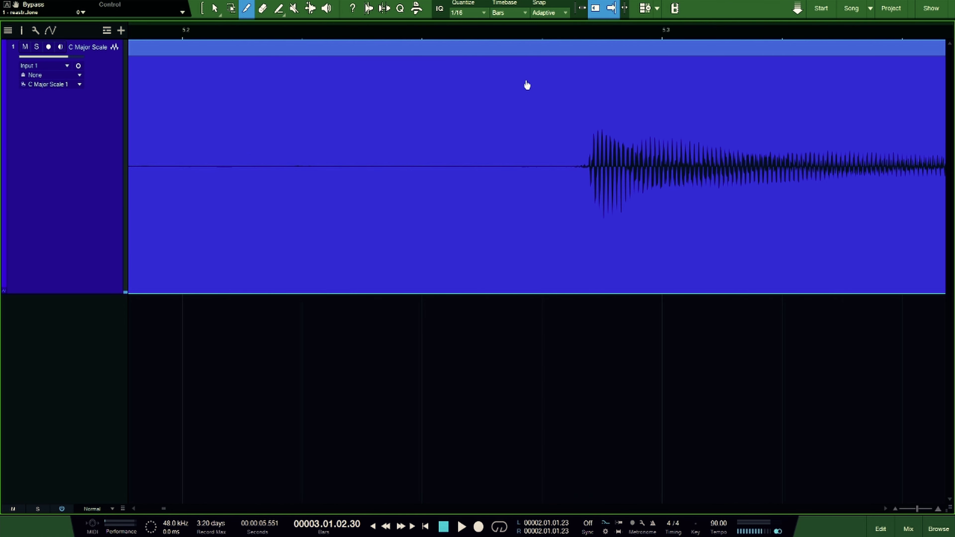
left_click(588, 153)
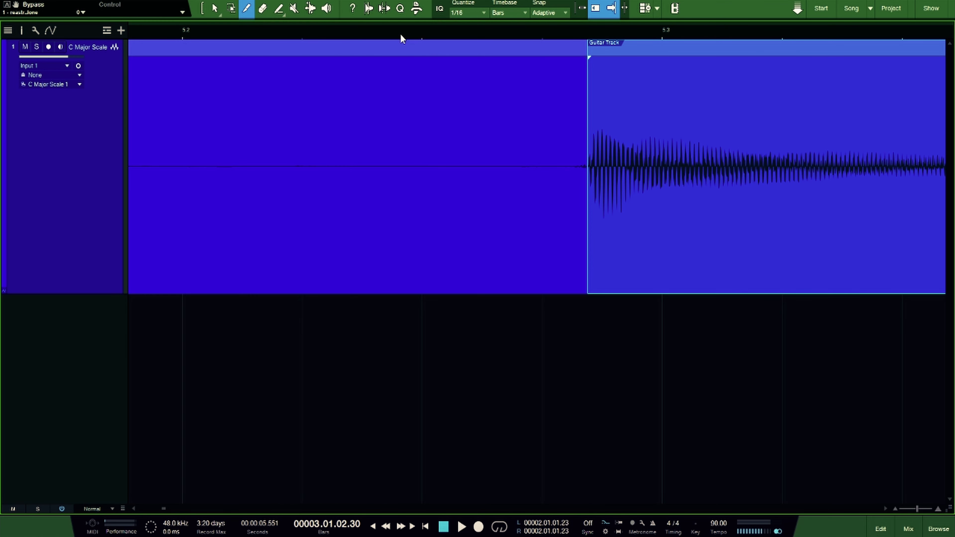
Play the second note from its cut and split the event where playback stops, at 3.01.01.59.
left_click_drag(401, 36, 478, 0)
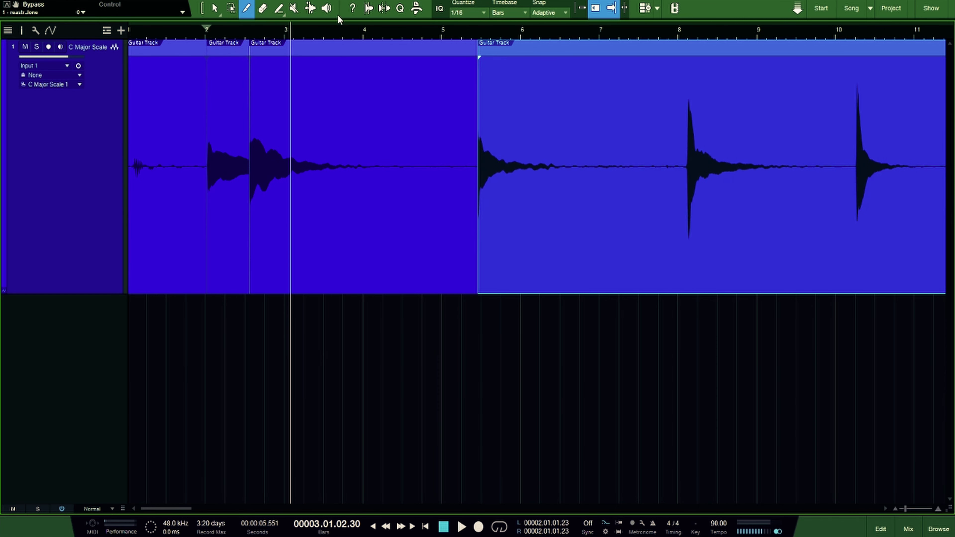
left_click(249, 26)
key("space")
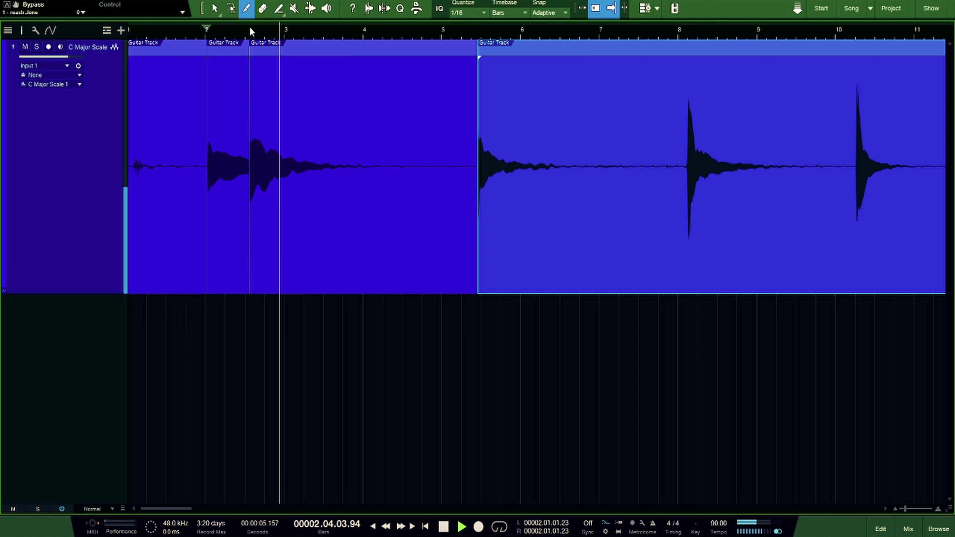
key("space")
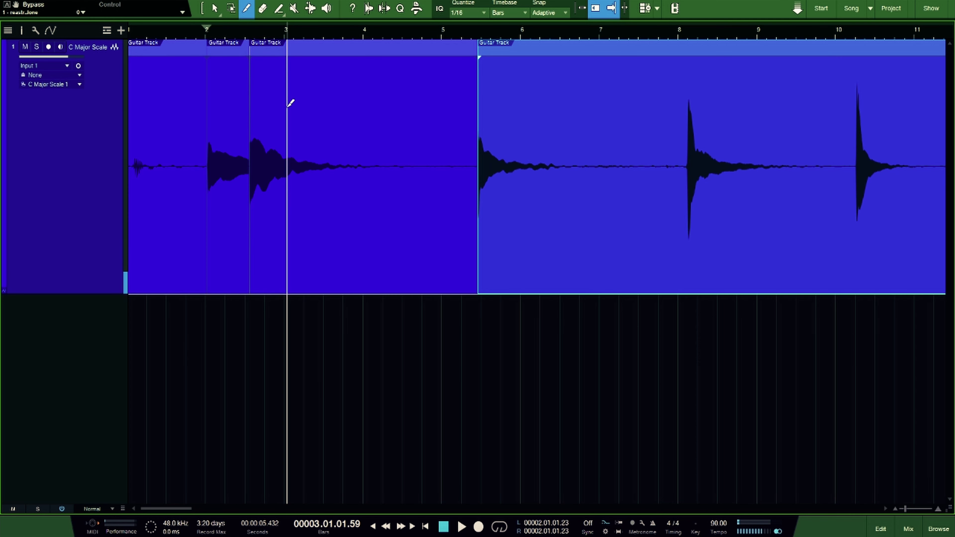
left_click(293, 155)
Ripple-delete the decay segment between the second and third notes and crossfade the two notes at their joint.
key("1")
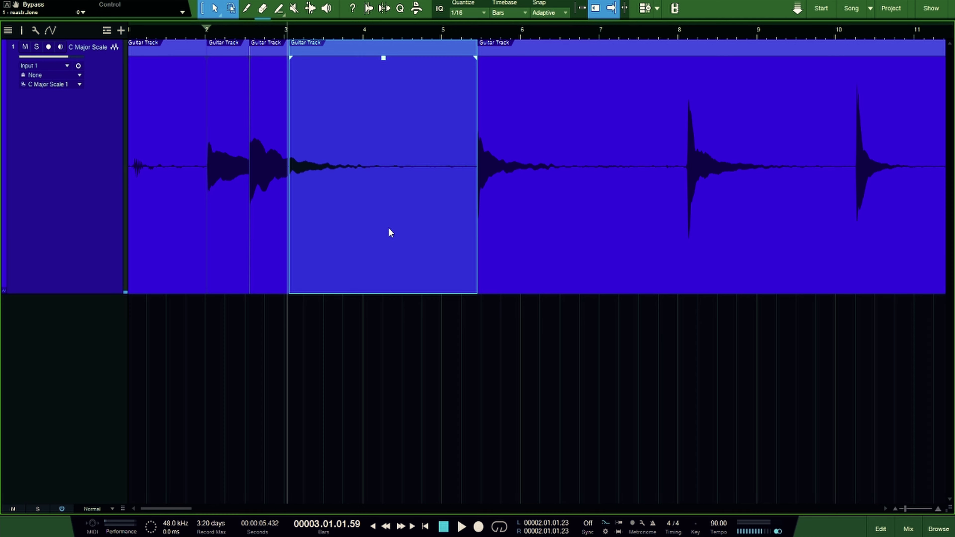
key("Delete")
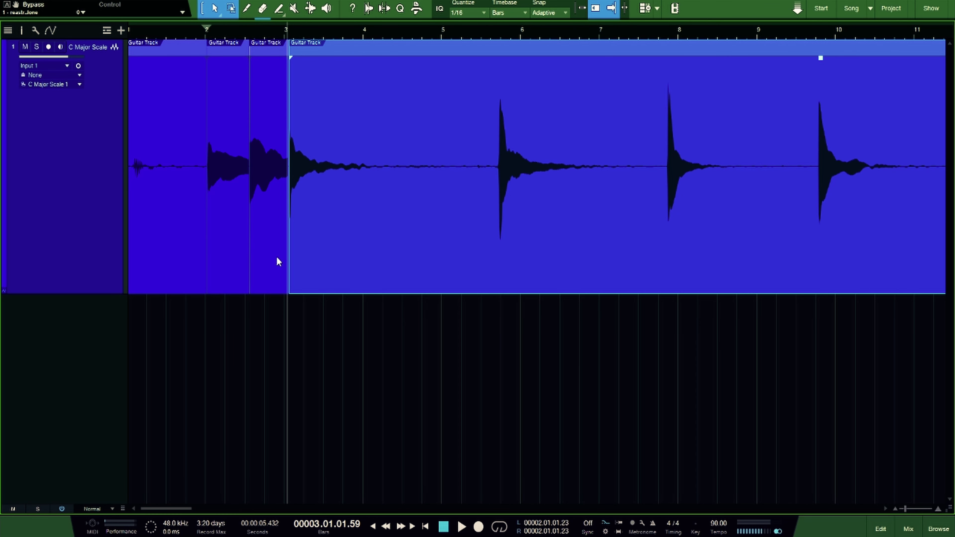
left_click(278, 262, "shift")
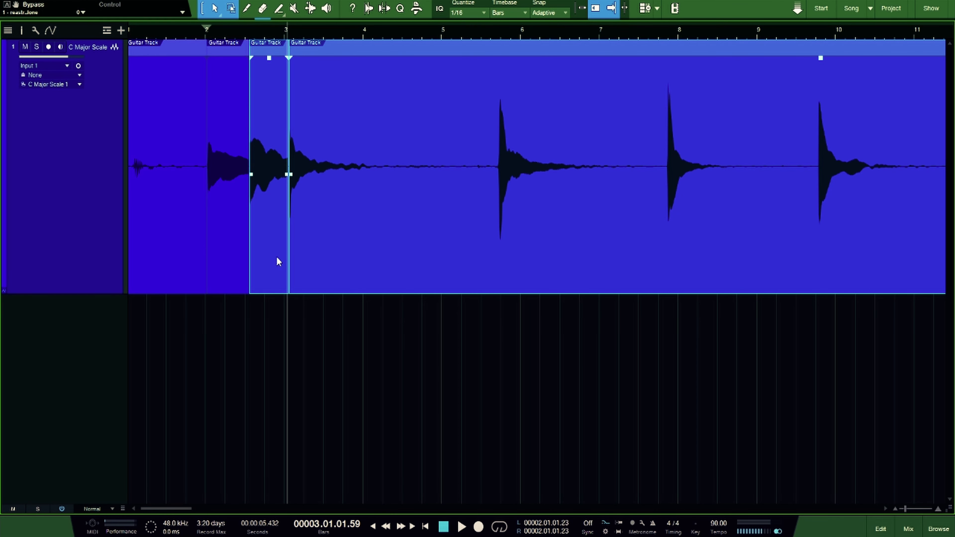
Play the joined notes from bar 2 and split the third note's event where playback stops, at 3.03.01.87.
left_click(207, 31)
key("space")
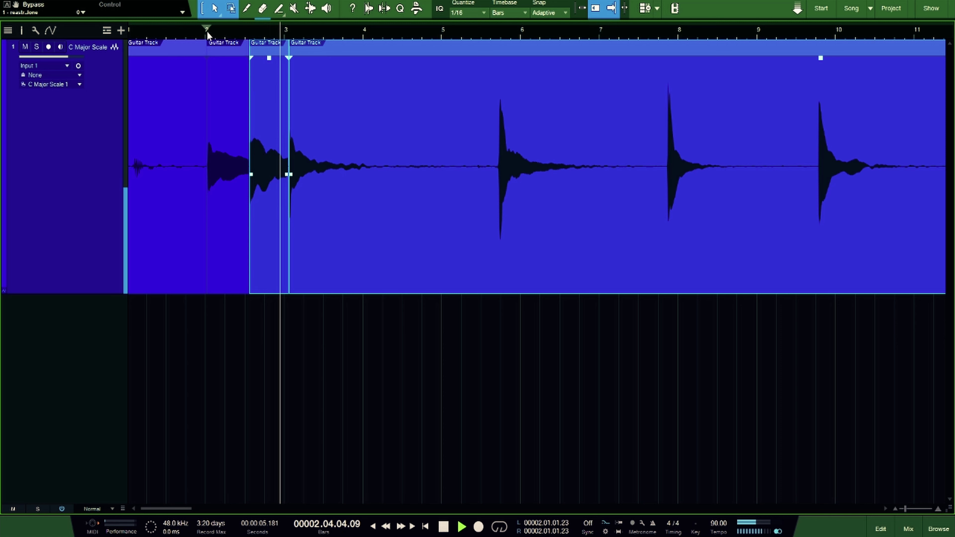
key("space")
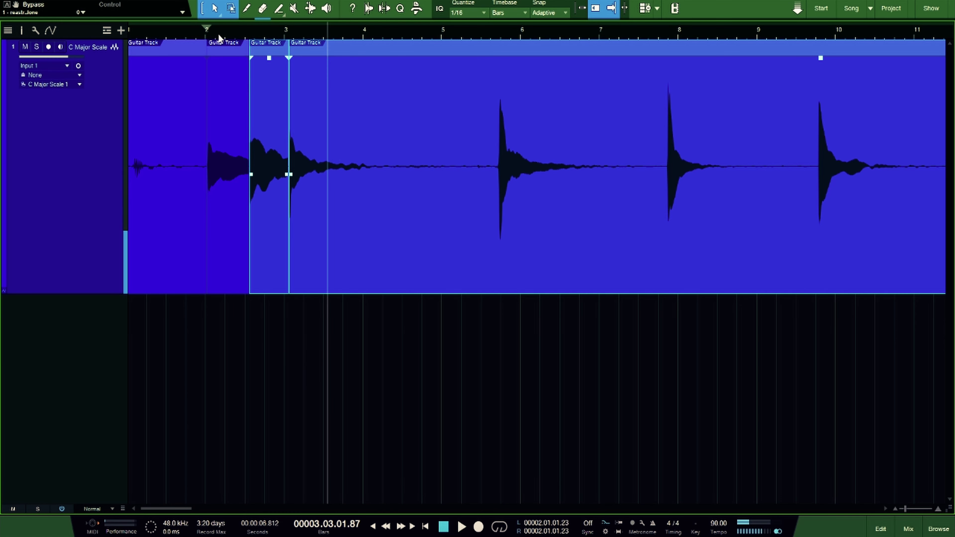
key("3")
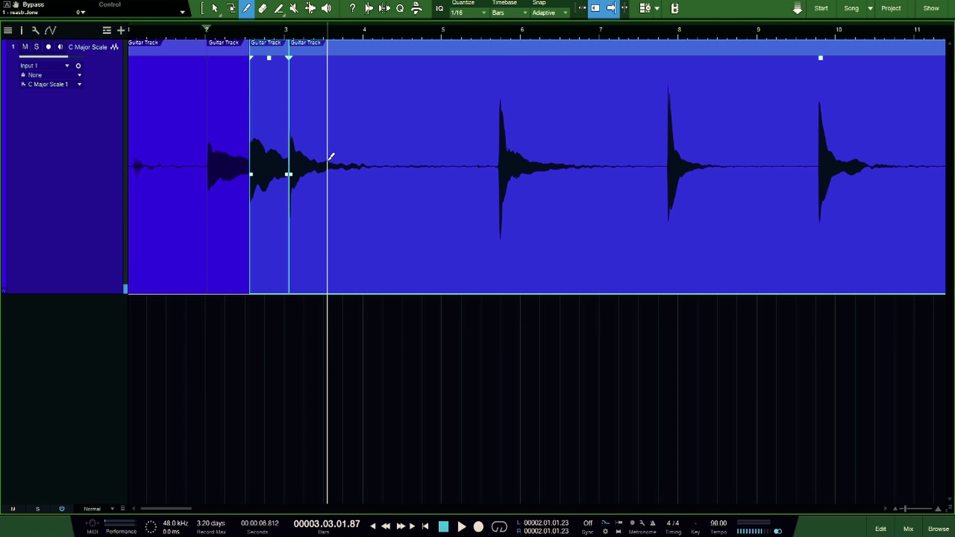
left_click(328, 160)
Split the guitar event right before the fourth note's onset, just ahead of 5.4.
left_click_drag(501, 28, 496, 84)
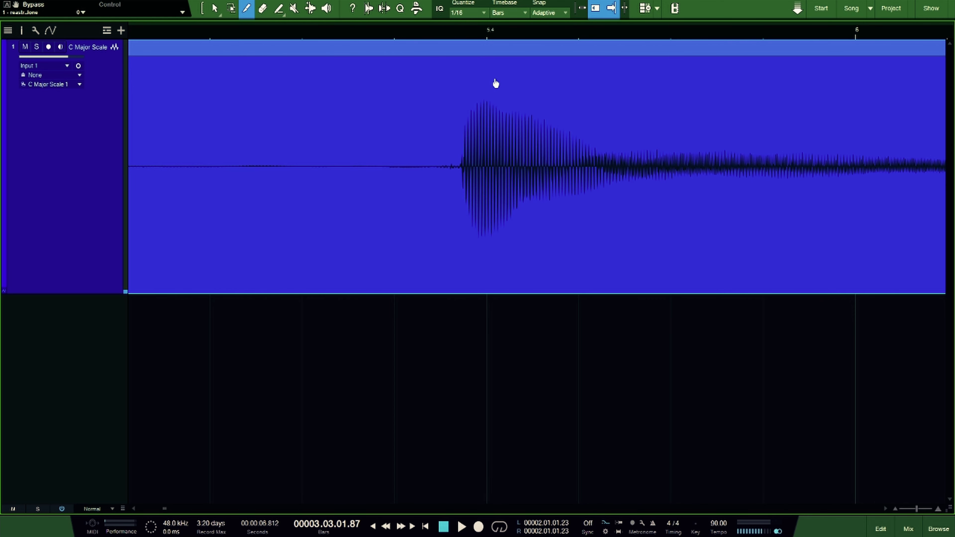
left_click(464, 156)
key("1")
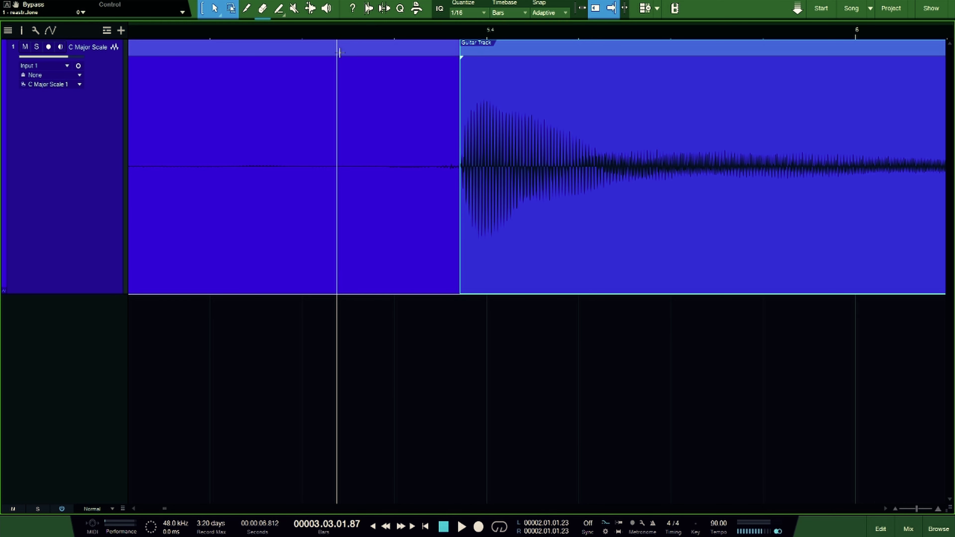
Ripple-delete the decay segment between the third and fourth notes and crossfade the two notes at their joint.
left_click(348, 228)
key("Delete")
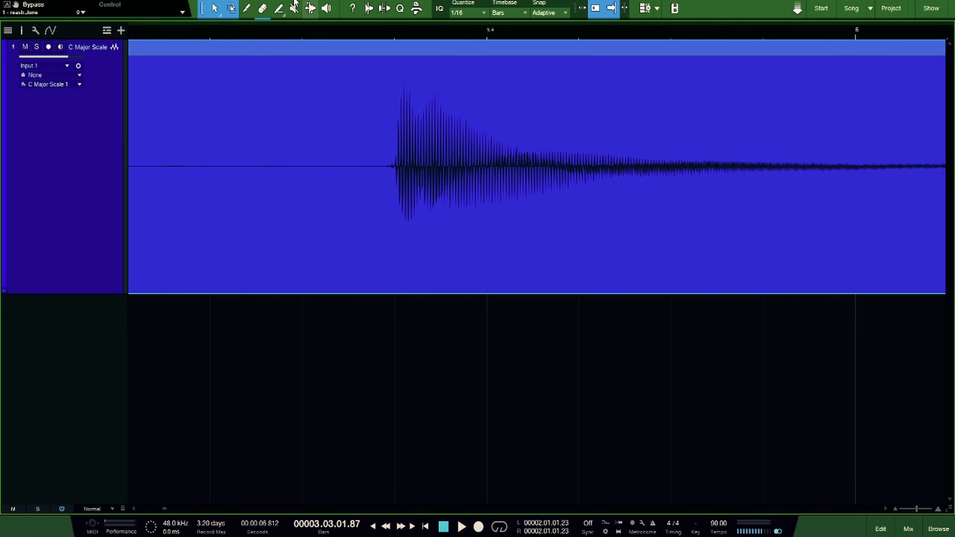
left_click_drag(299, 36, 392, 8)
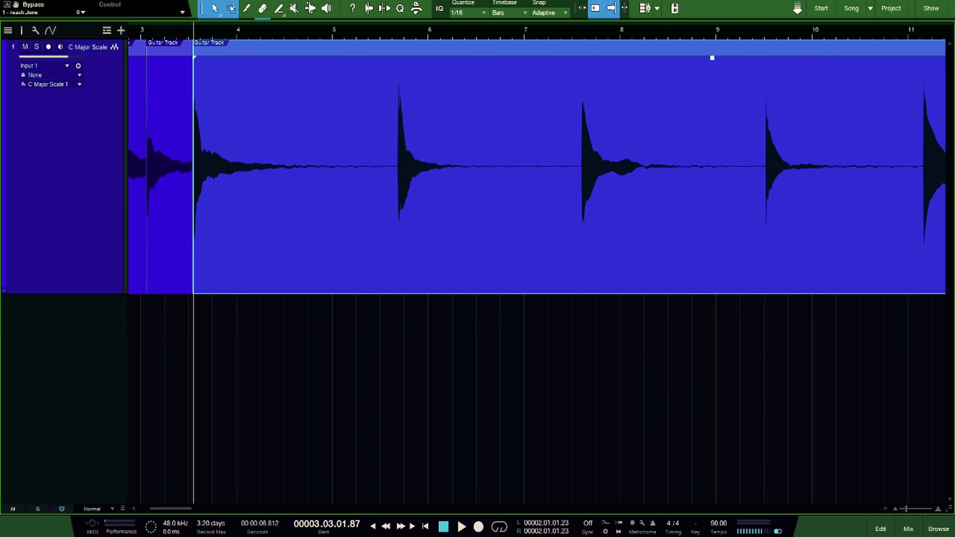
left_click_drag(184, 29, 246, 62)
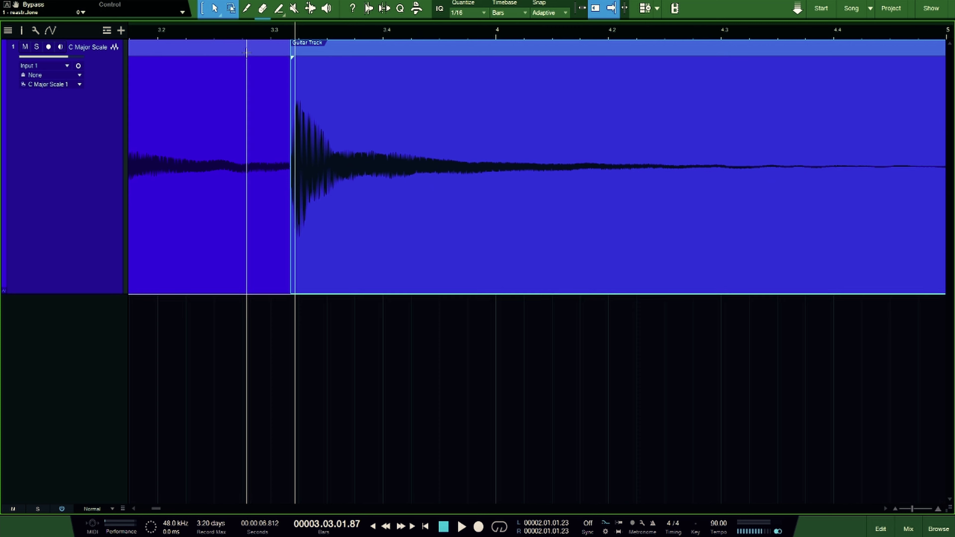
left_click(268, 228, "shift")
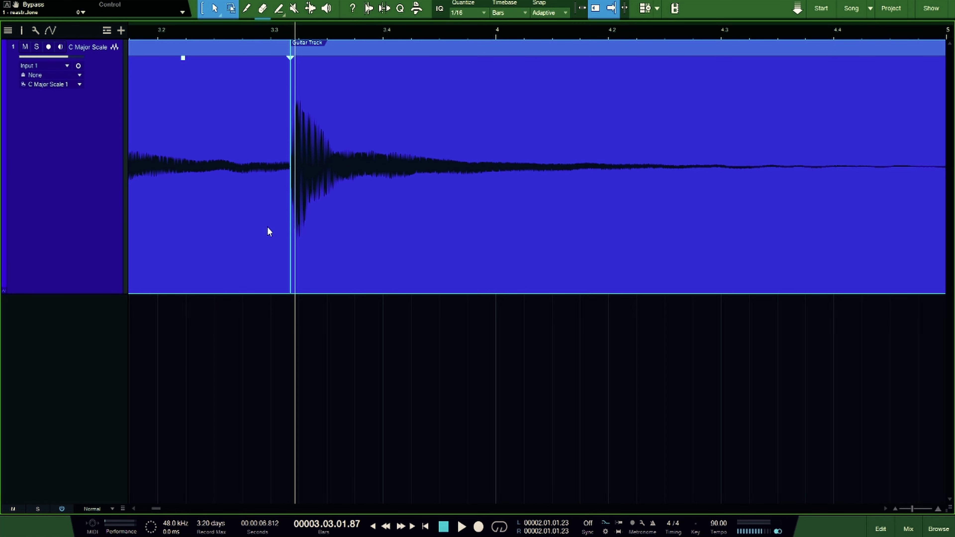
left_click_drag(245, 29, 321, 11)
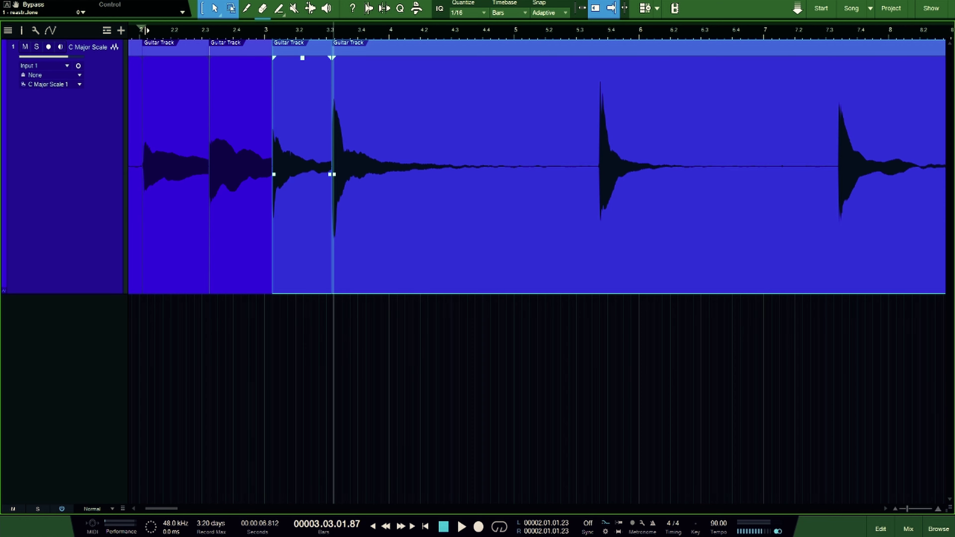
Play the four joined notes twice from bar 2 to check how they flow together.
left_click(142, 30)
key("space")
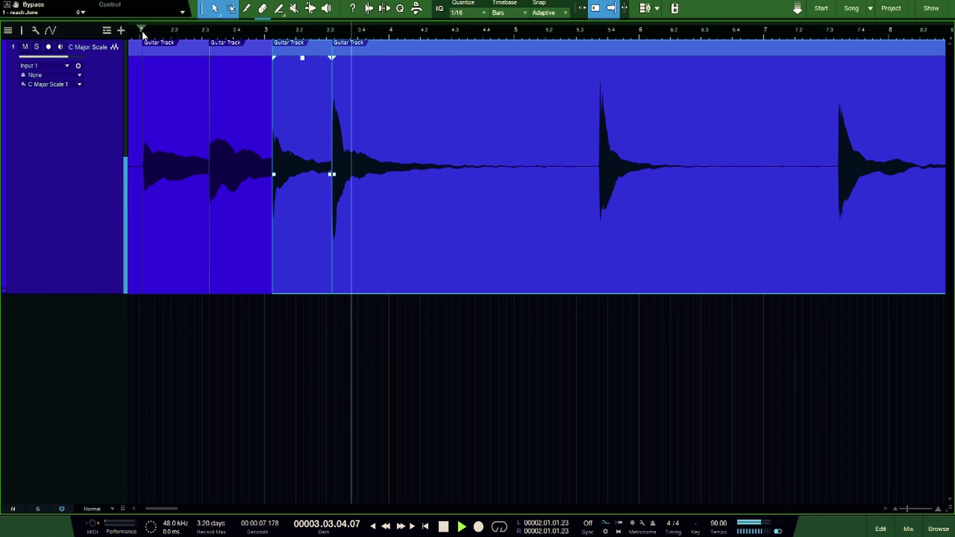
key("space")
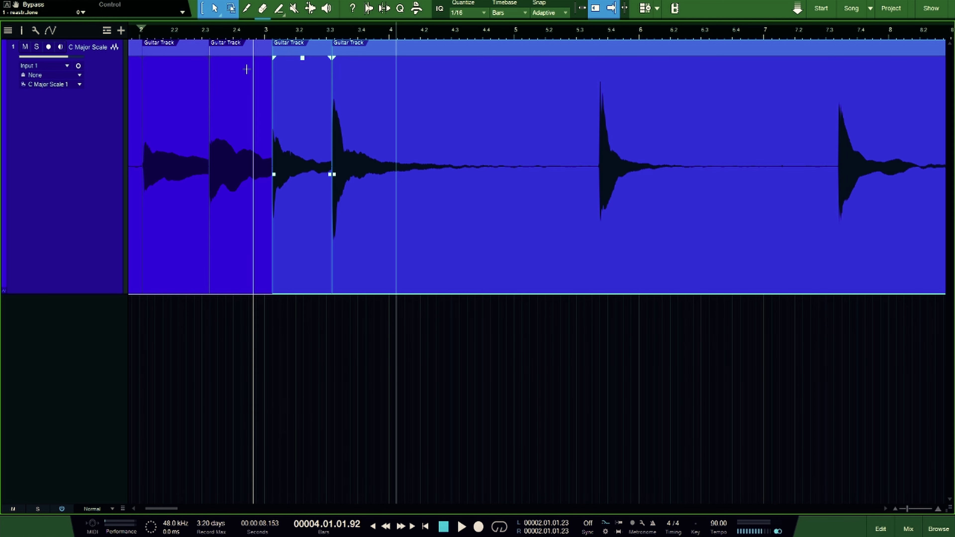
left_click(143, 33)
key("space")
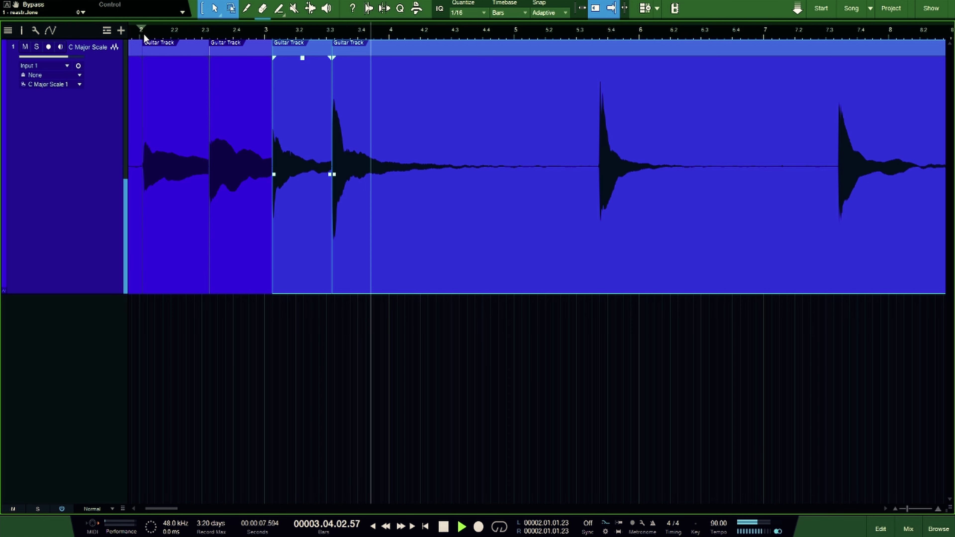
key("space")
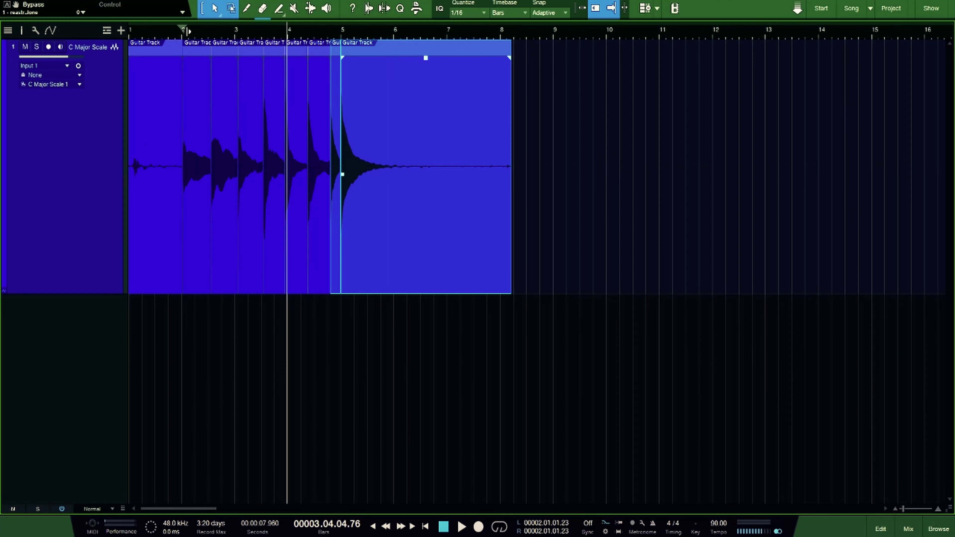
Play the fully edited scale from bar 2 and select the short next-to-last note for inspection.
left_click(180, 37)
key("space")
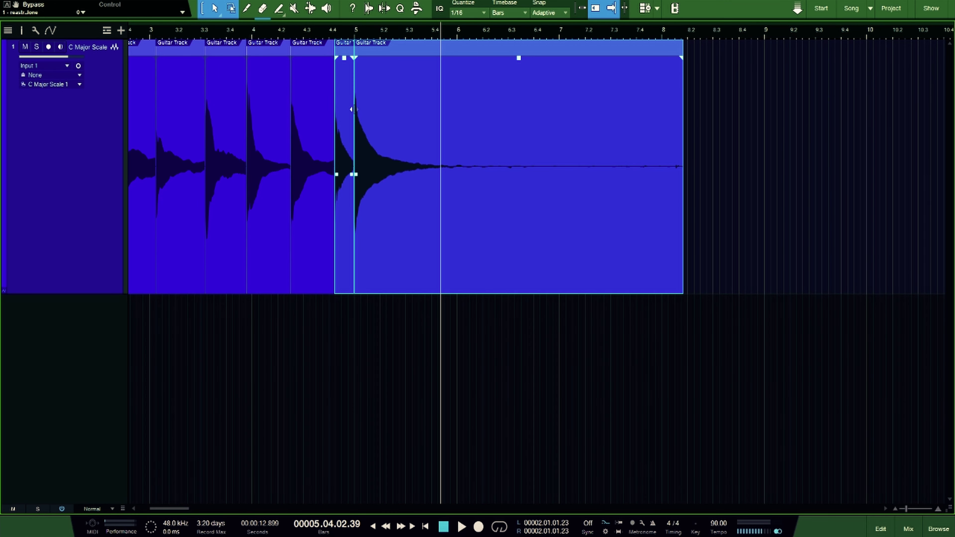
left_click(323, 201)
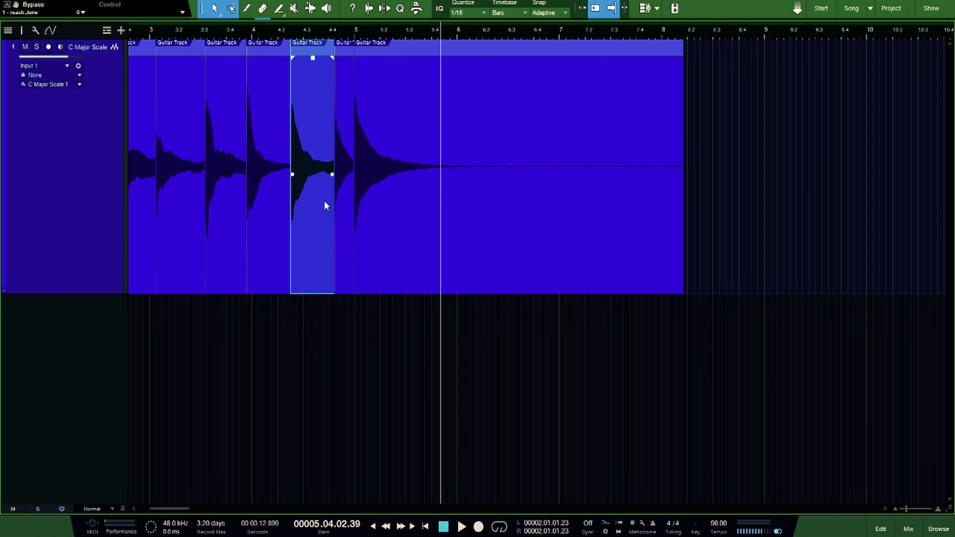
left_click(343, 220)
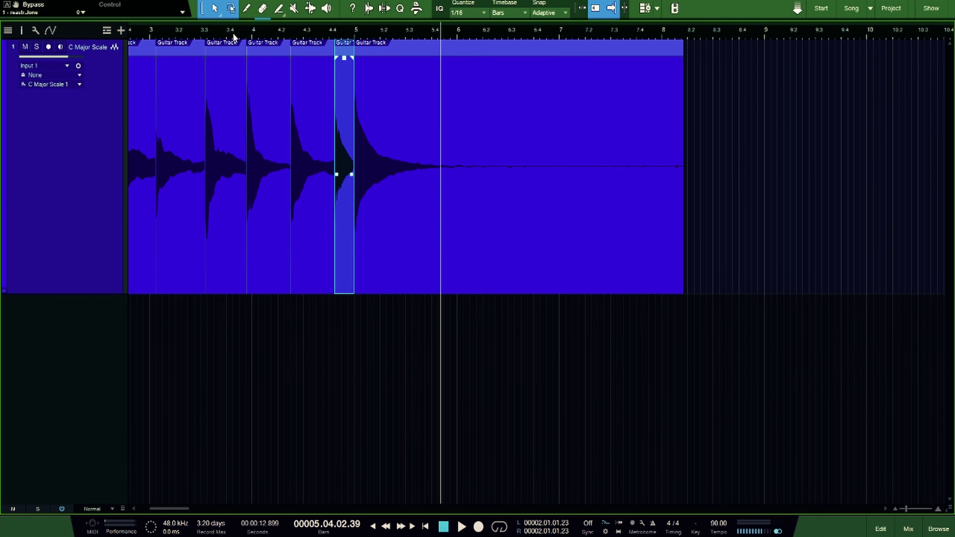
Lengthen the crossfade between the fourth and fifth notes, just before bar 4, by moving its start earlier.
scroll(233, 33, "up", 4)
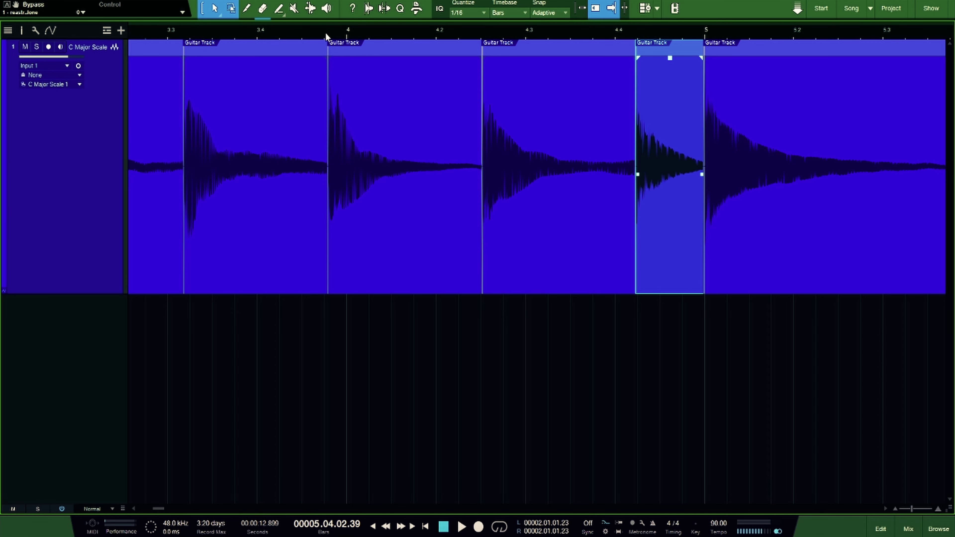
left_click_drag(326, 30, 331, 101)
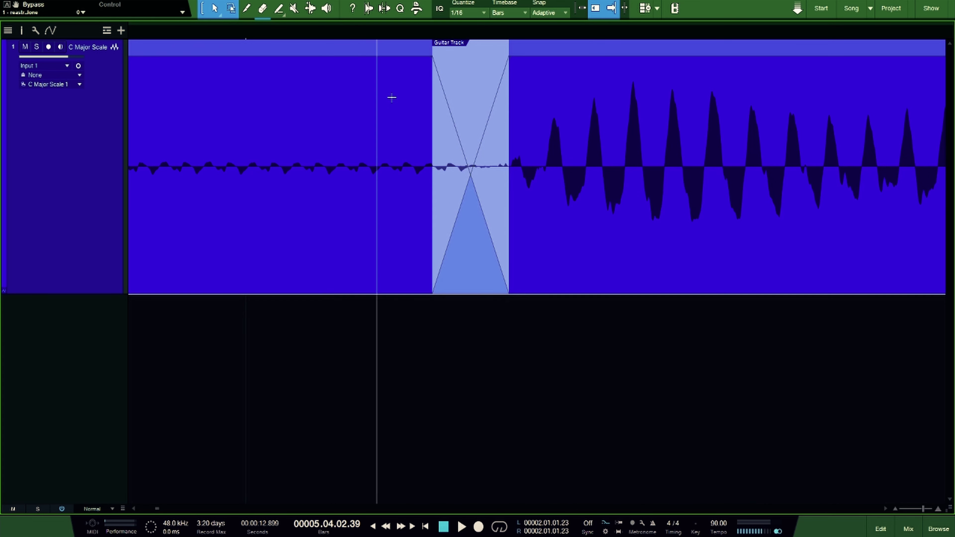
left_click_drag(392, 97, 450, 98)
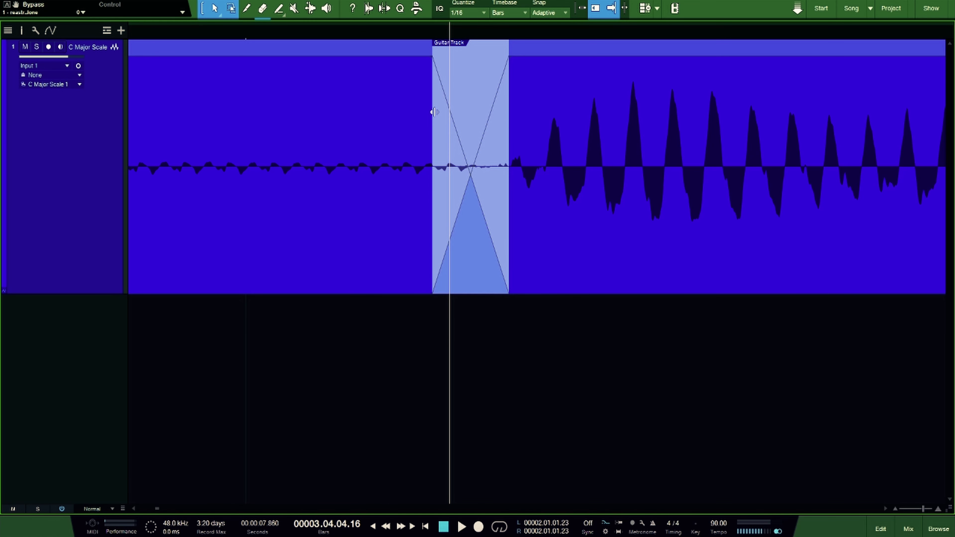
left_click_drag(434, 112, 307, 168)
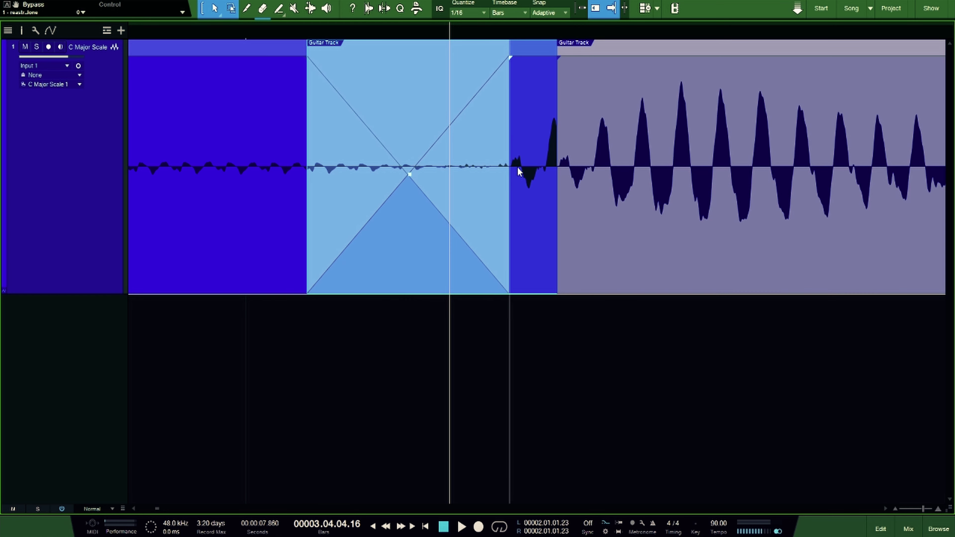
left_click_drag(509, 179, 509, 216)
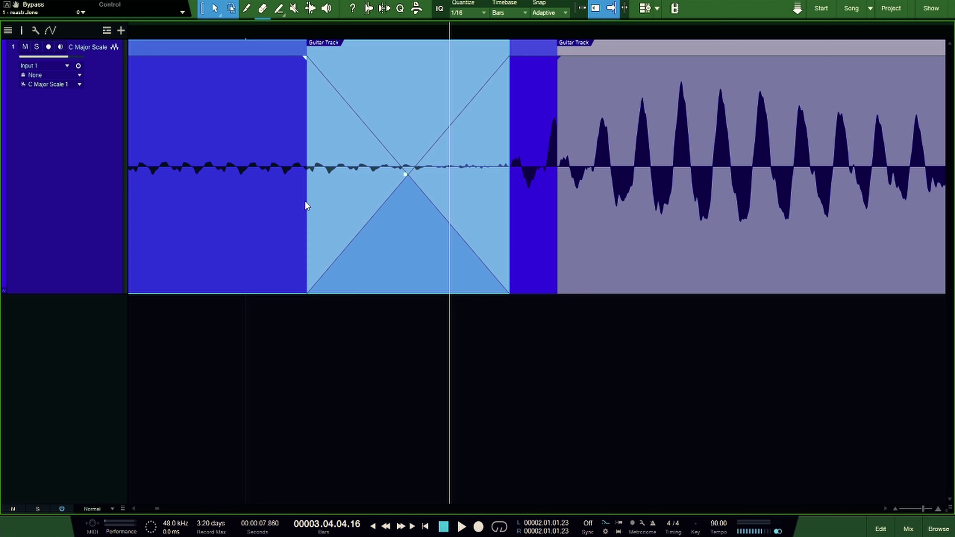
left_click_drag(307, 206, 442, 243)
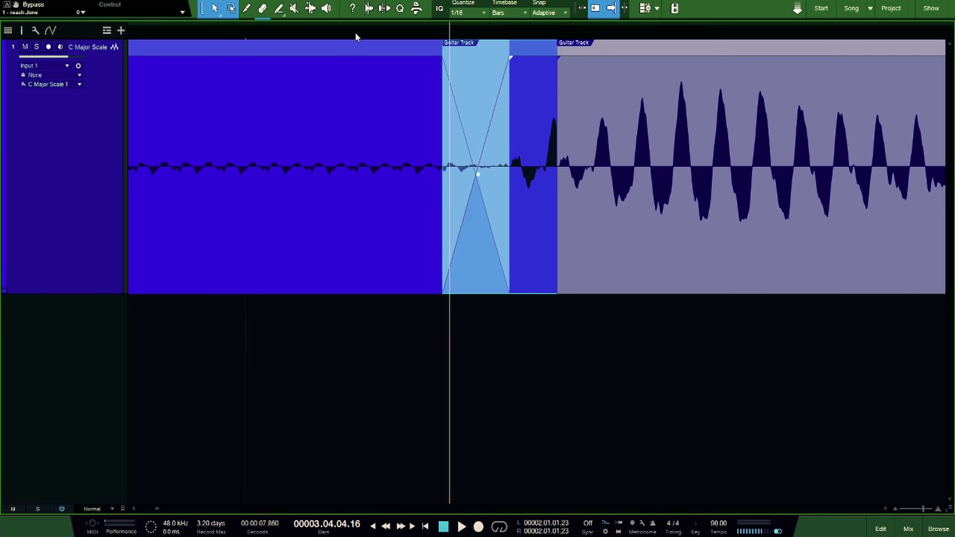
left_click_drag(355, 33, 417, 26)
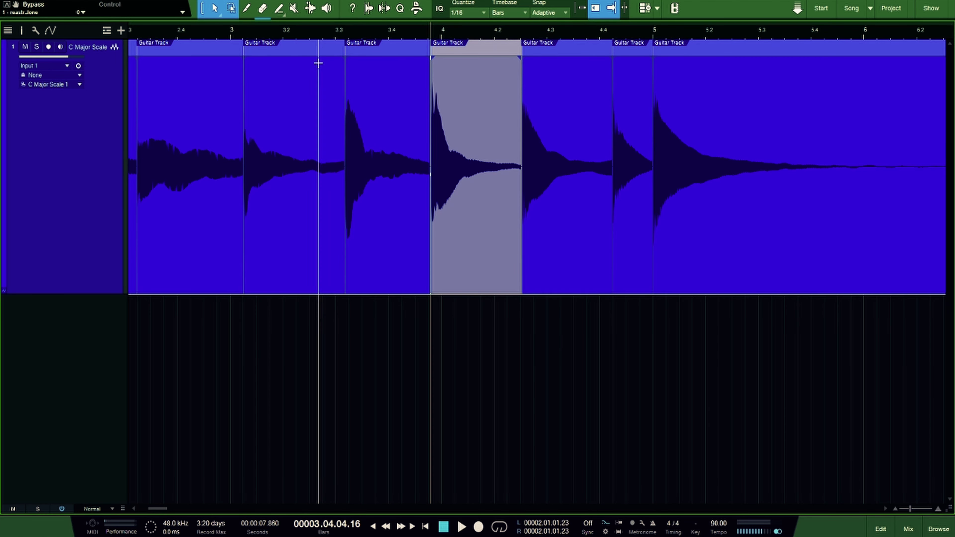
left_click_drag(316, 32, 313, 17)
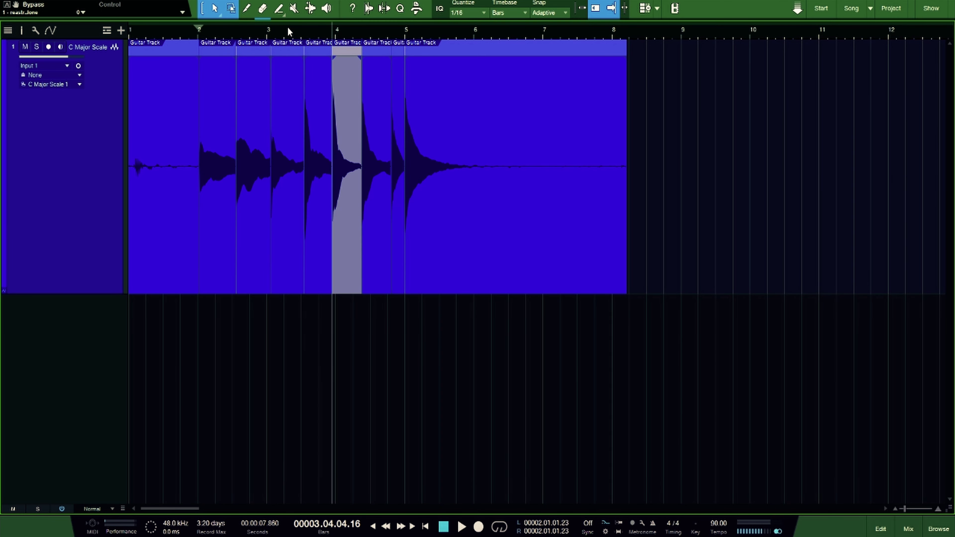